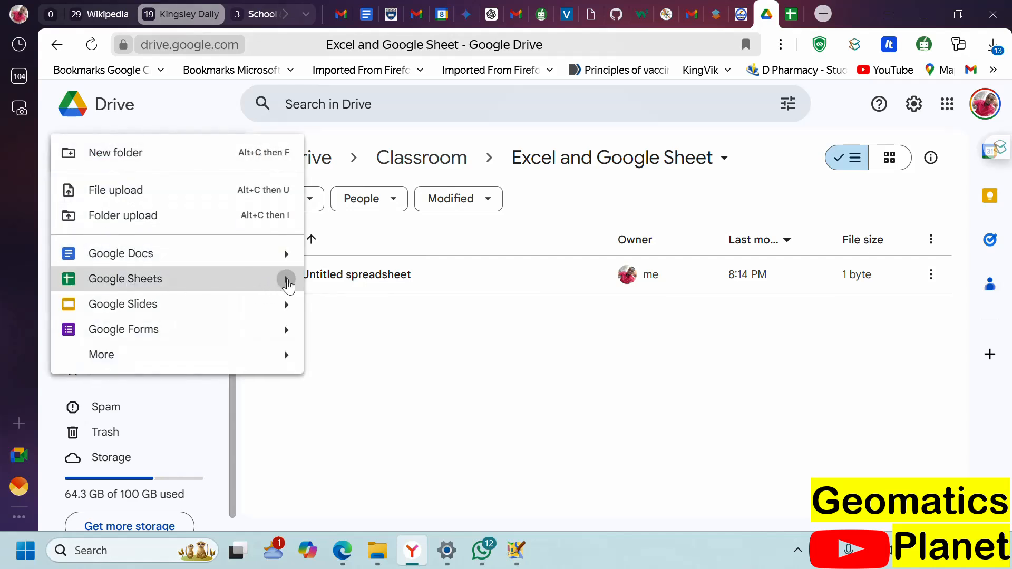
# Step: Switch to the untitled Google Sheets spreadsheet and examine the percentage and Progress headings in row 1
pyautogui.click(794, 14)
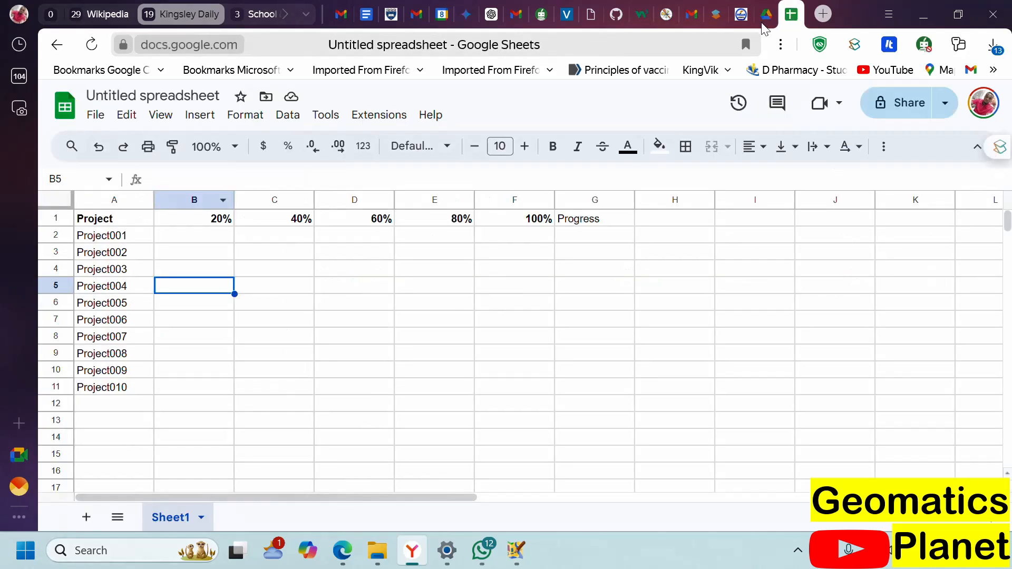
pyautogui.click(198, 239)
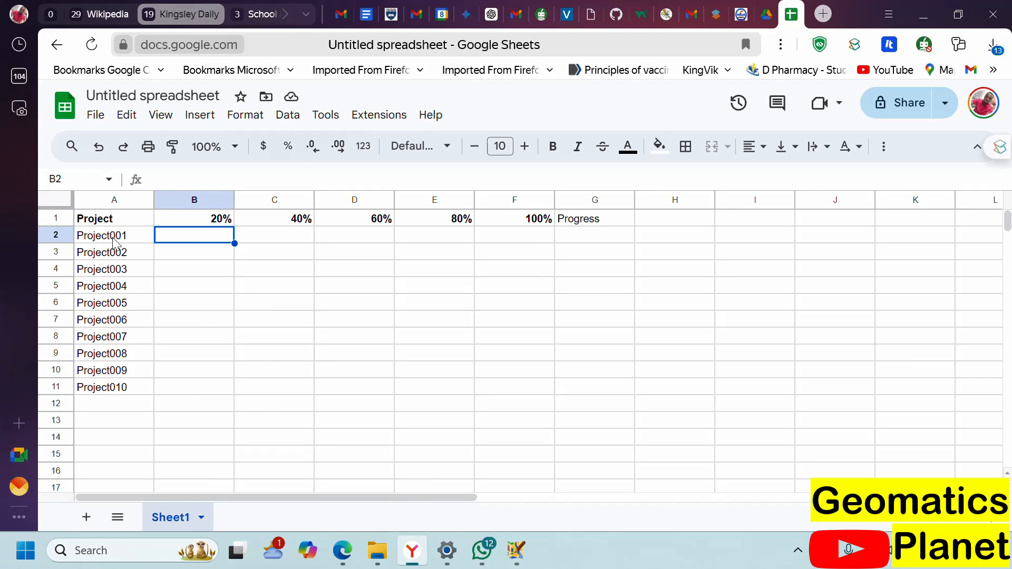
pyautogui.click(220, 220)
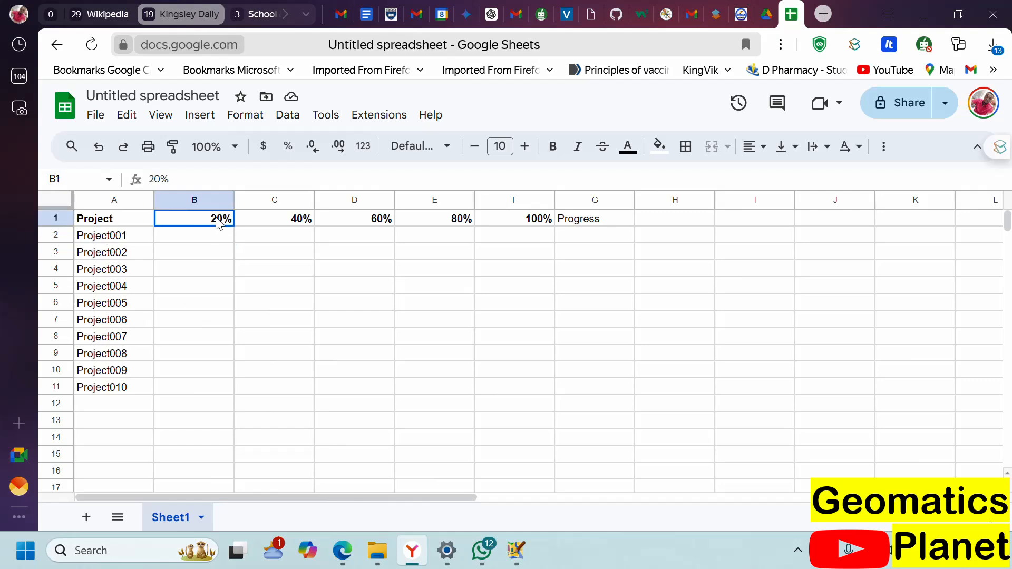
pyautogui.click(284, 225)
pyautogui.click(360, 224)
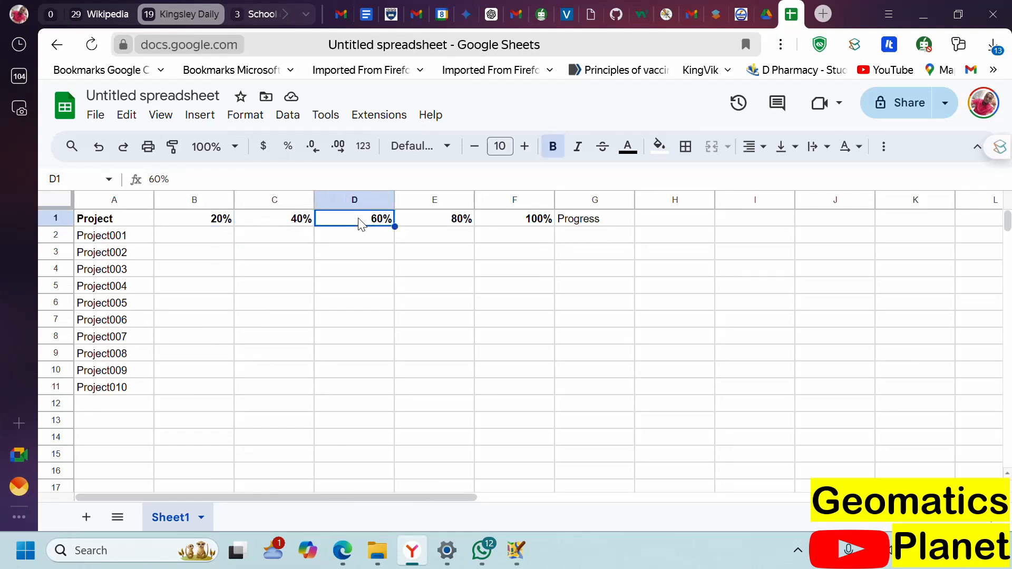
pyautogui.click(435, 224)
pyautogui.click(523, 224)
pyautogui.click(598, 224)
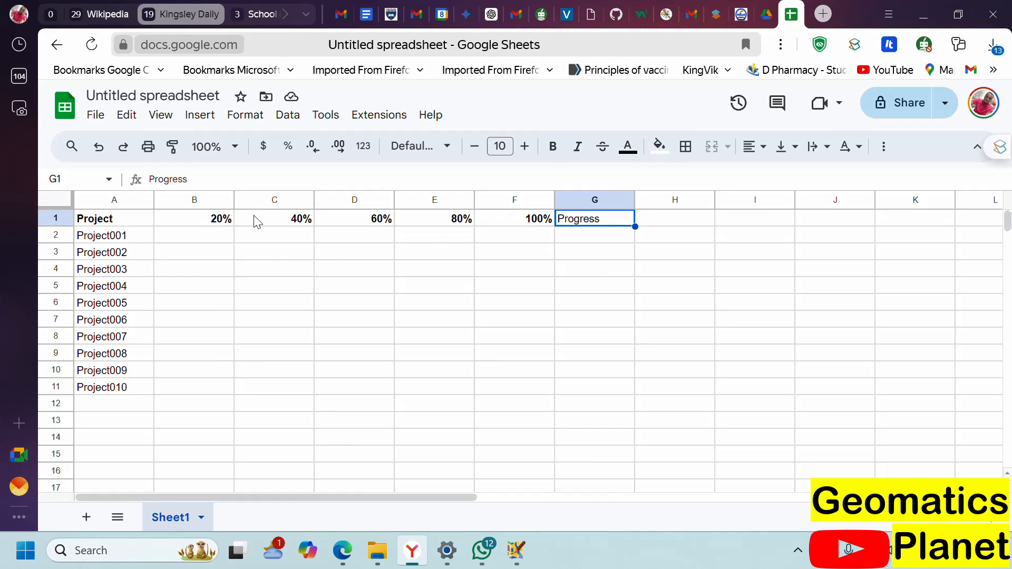
# Step: Insert checkboxes into B2:F11 for all ten projects across the 20% to 100% columns
pyautogui.click(198, 241)
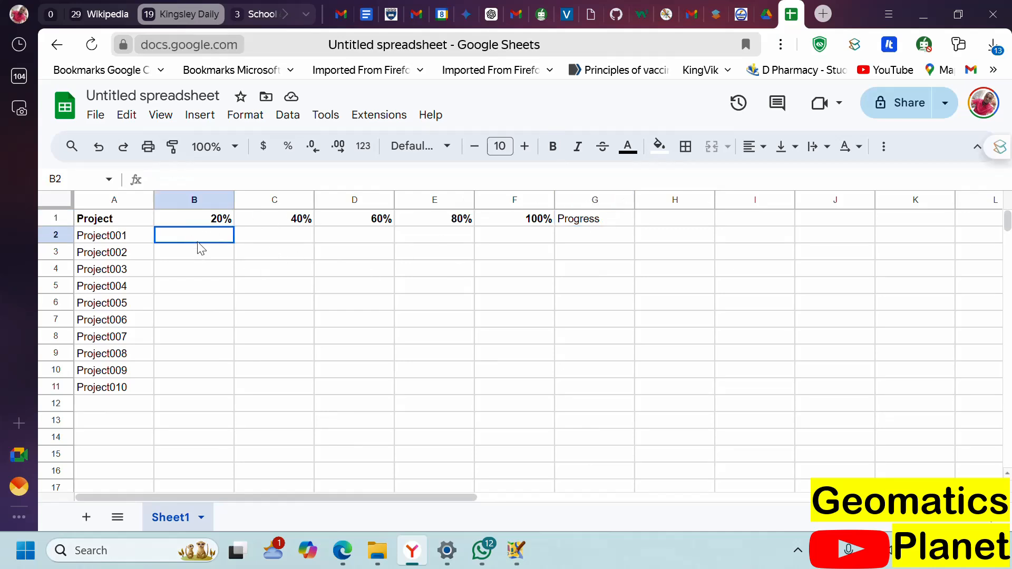
pyautogui.moveTo(198, 243)
pyautogui.mouseDown()
pyautogui.moveTo(522, 372)
pyautogui.moveTo(532, 388)
pyautogui.mouseUp()
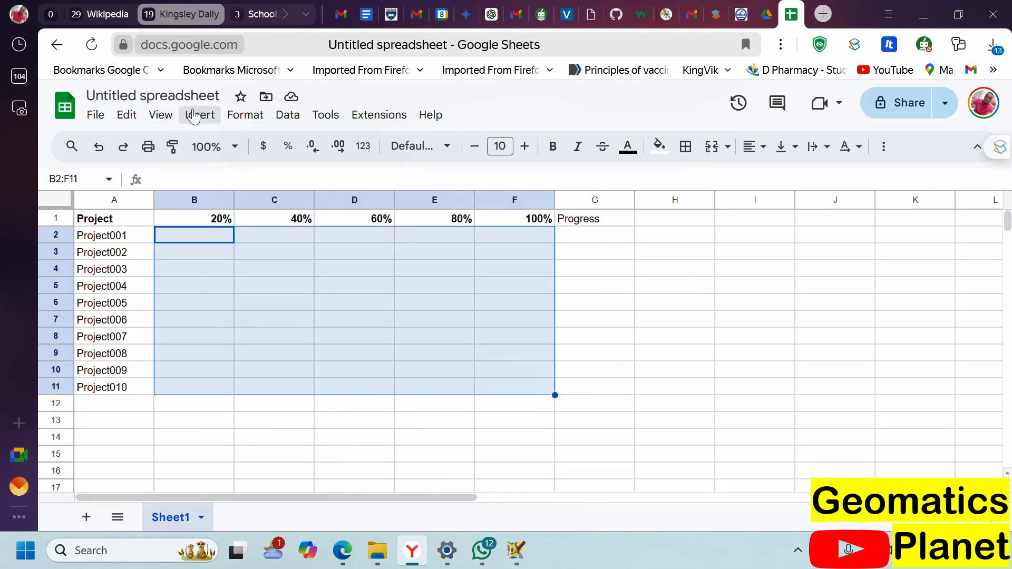
pyautogui.click(194, 116)
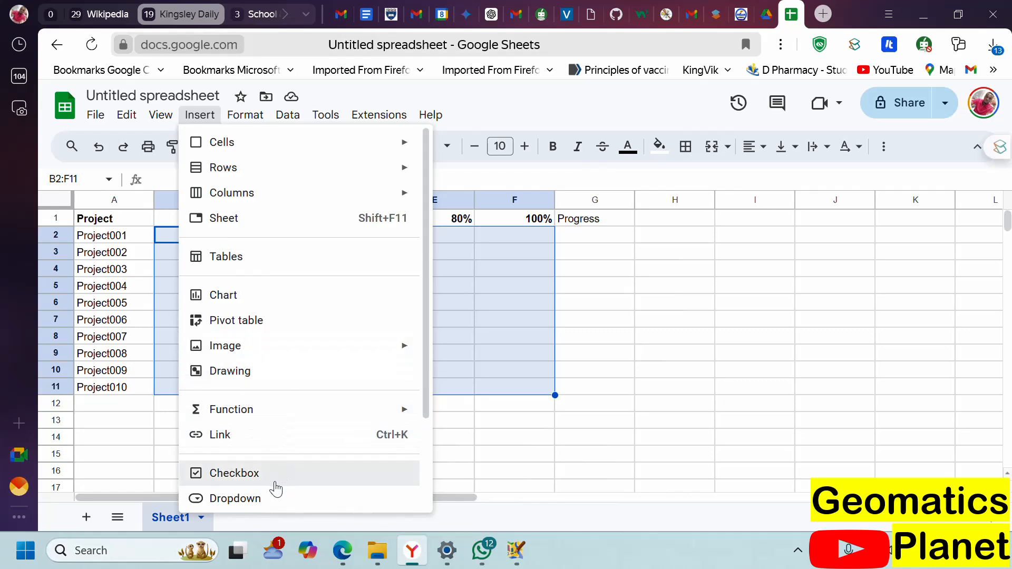
pyautogui.click(271, 477)
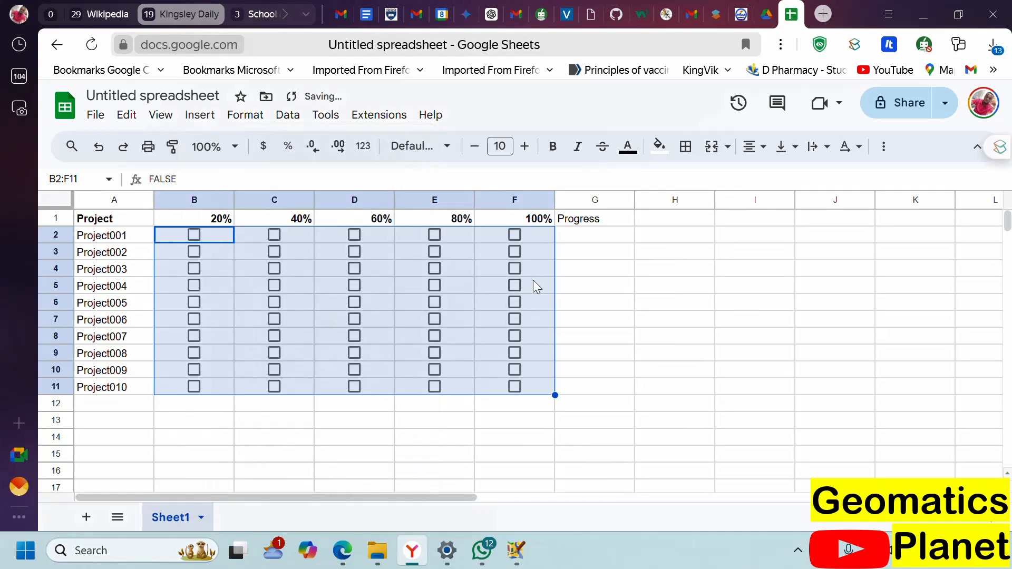
# Step: Try out the 20% and 40% checkboxes for Project001, leaving both cleared
pyautogui.click(580, 244)
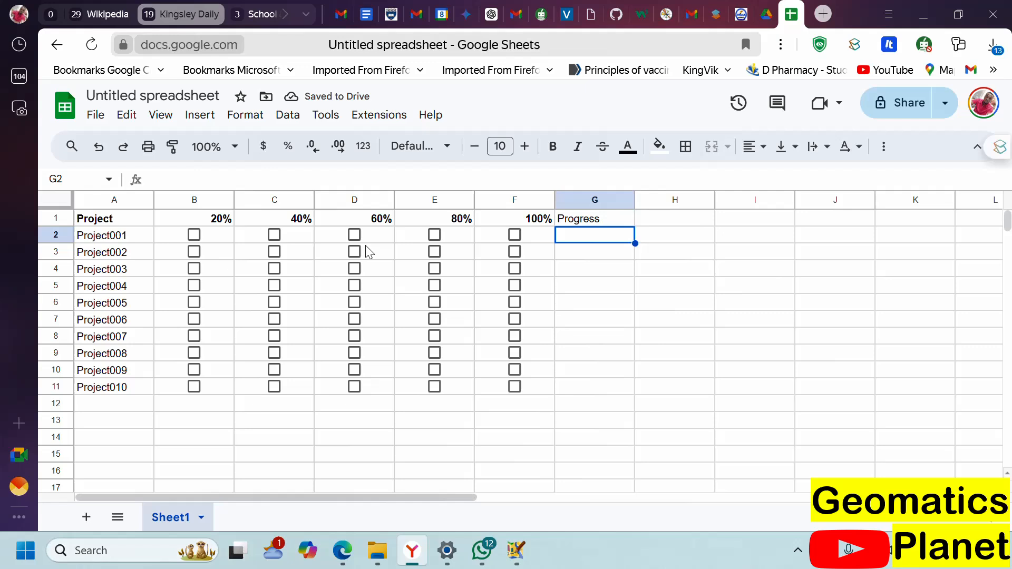
pyautogui.click(193, 235)
pyautogui.click(194, 236)
pyautogui.click(274, 235)
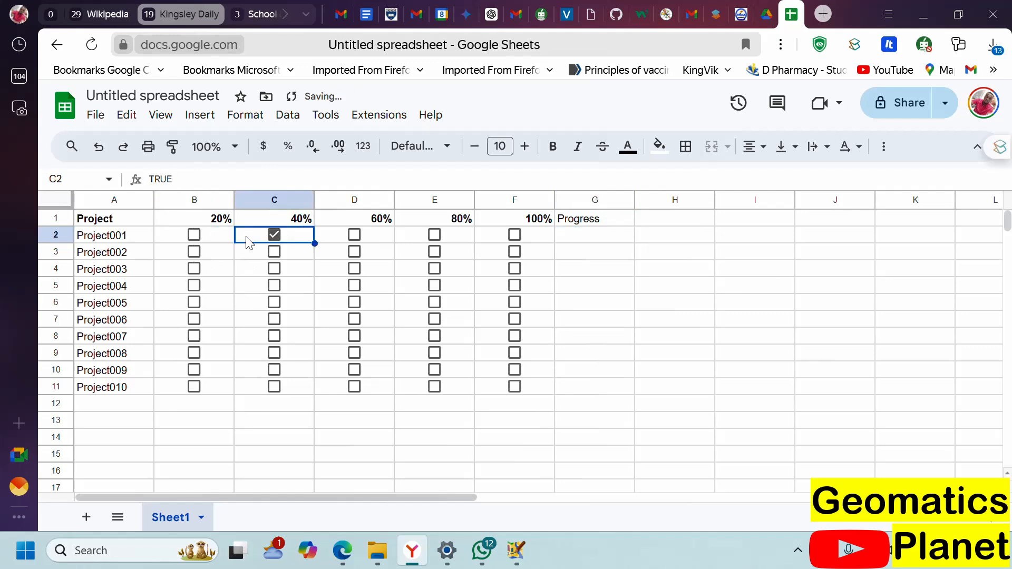
pyautogui.click(194, 235)
pyautogui.click(274, 235)
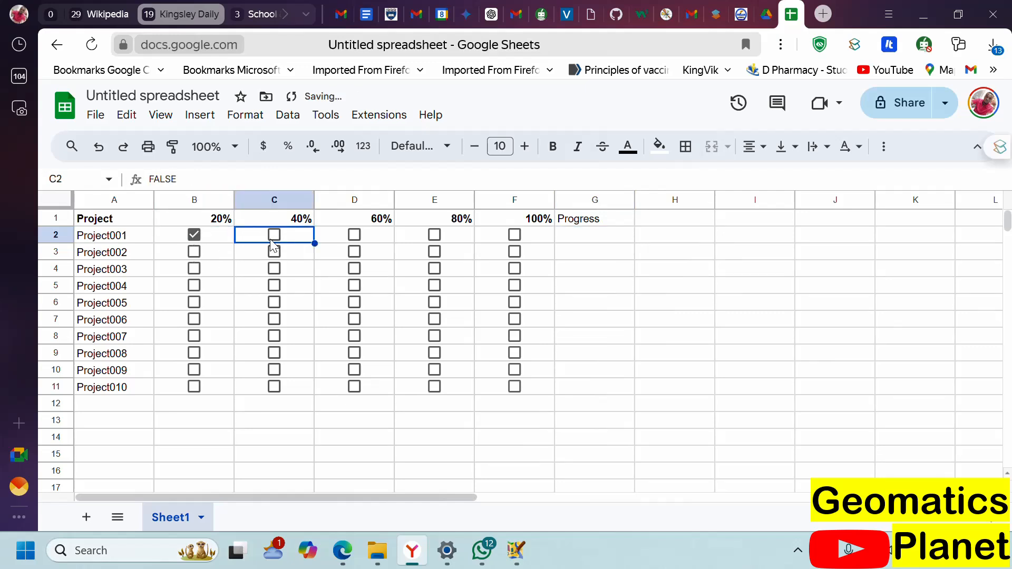
pyautogui.click(195, 235)
# Step: Start a SPARKLINE formula in G2 with a nested COUNTIF function as its data
pyautogui.click(578, 240)
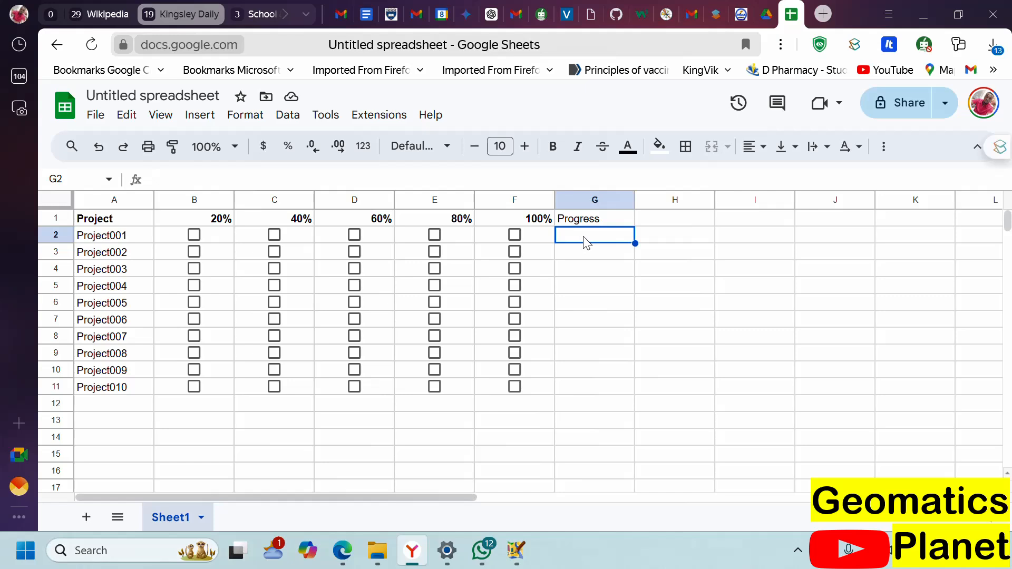
pyautogui.write('-')
pyautogui.press('BackSpace')
pyautogui.write('=')
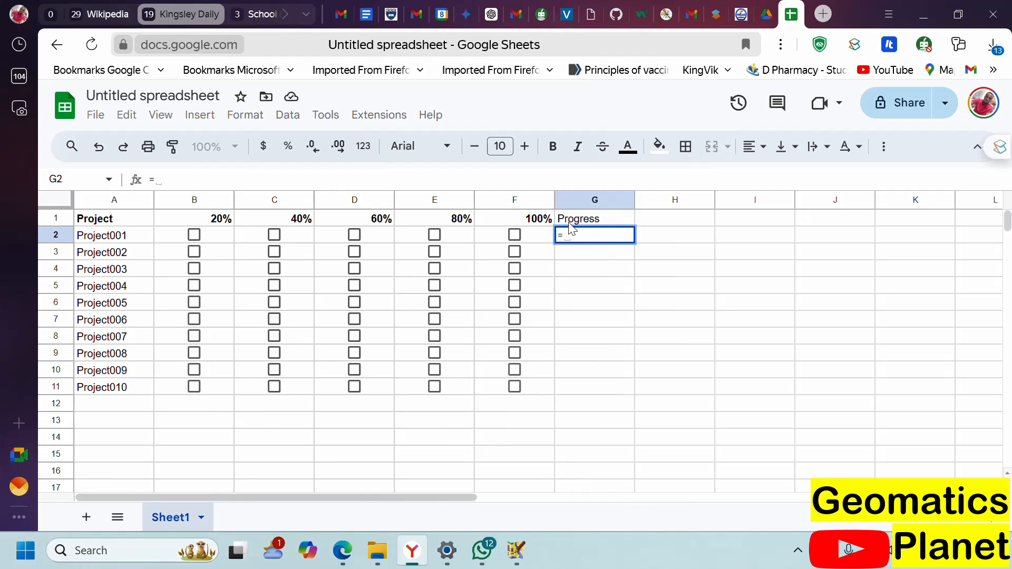
pyautogui.write('spa')
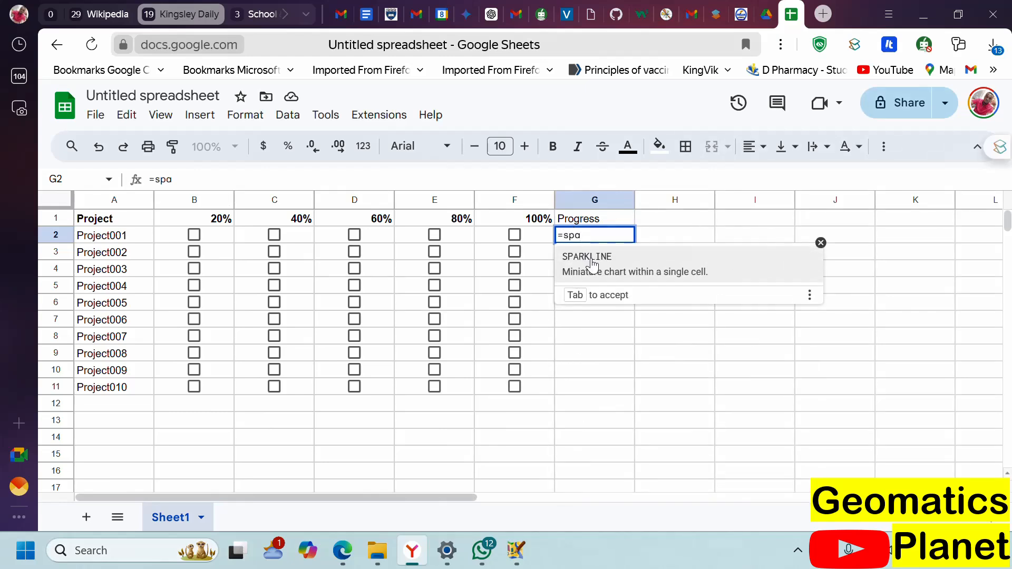
pyautogui.click(593, 266)
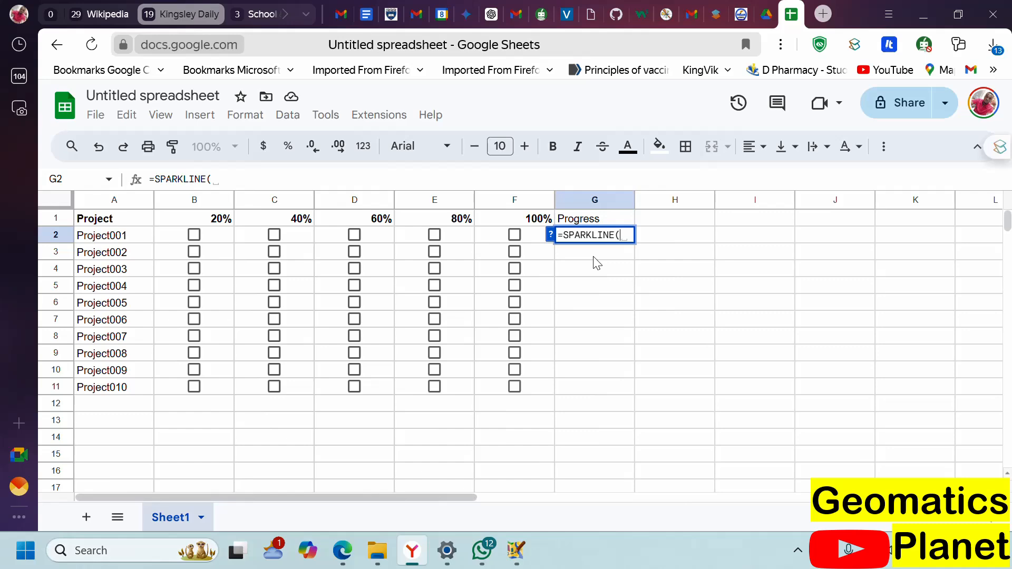
pyautogui.write('cou')
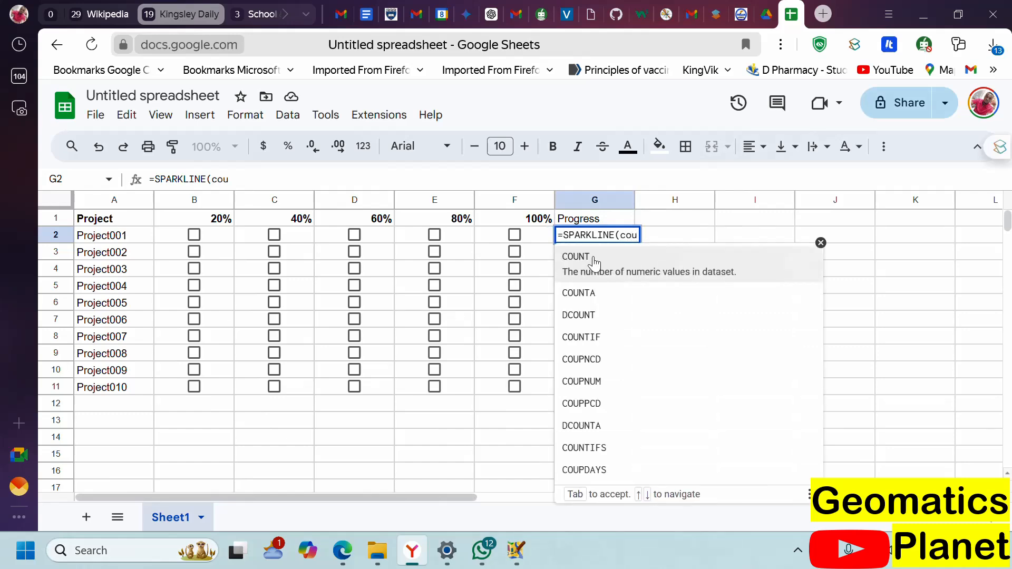
pyautogui.write('nt')
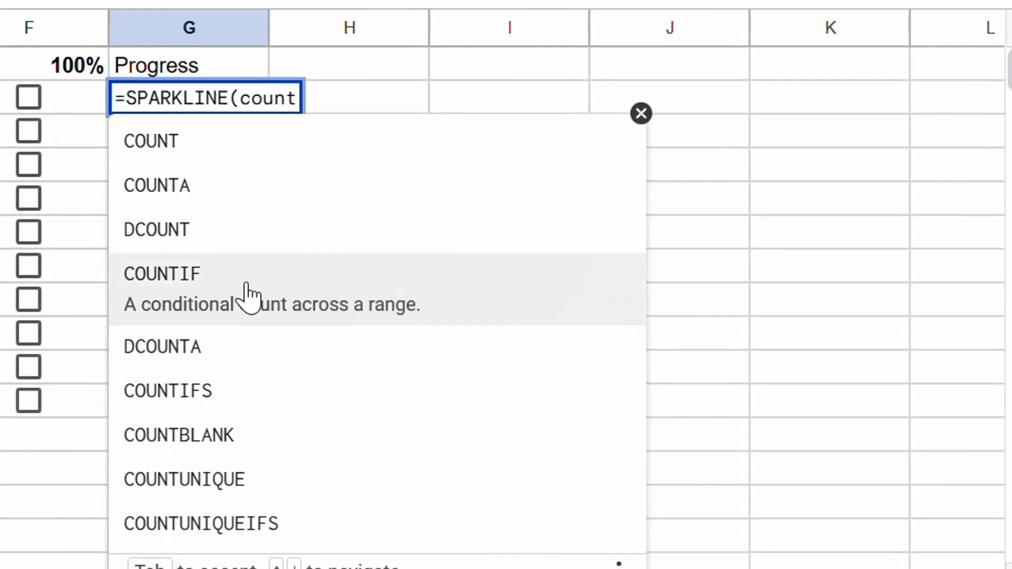
pyautogui.click(624, 332)
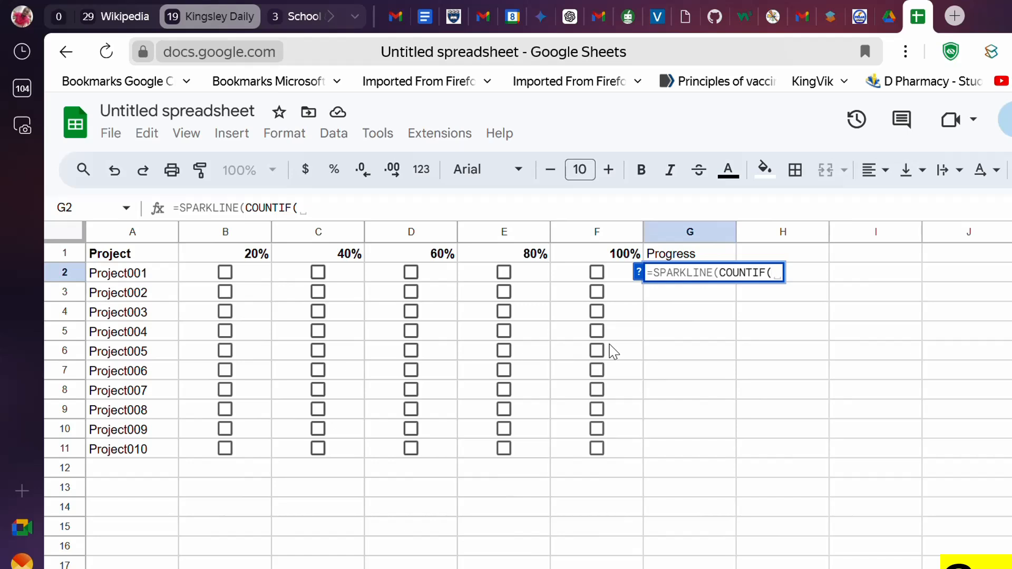
# Step: Complete the nested COUNTIF so it counts the TRUE values in B2:F2
pyautogui.moveTo(235, 274); pyautogui.dragTo(613, 287)
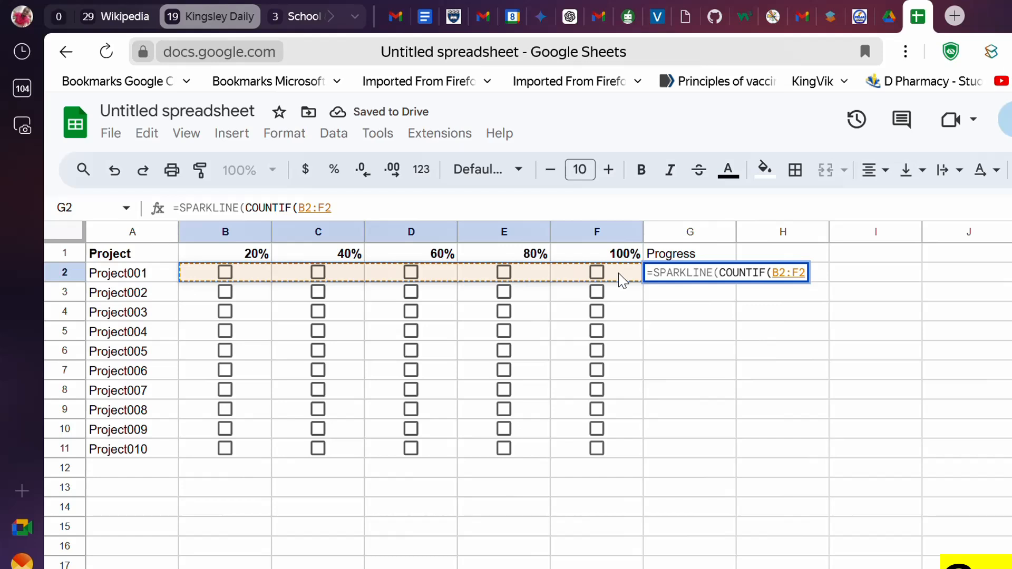
pyautogui.write(',tu')
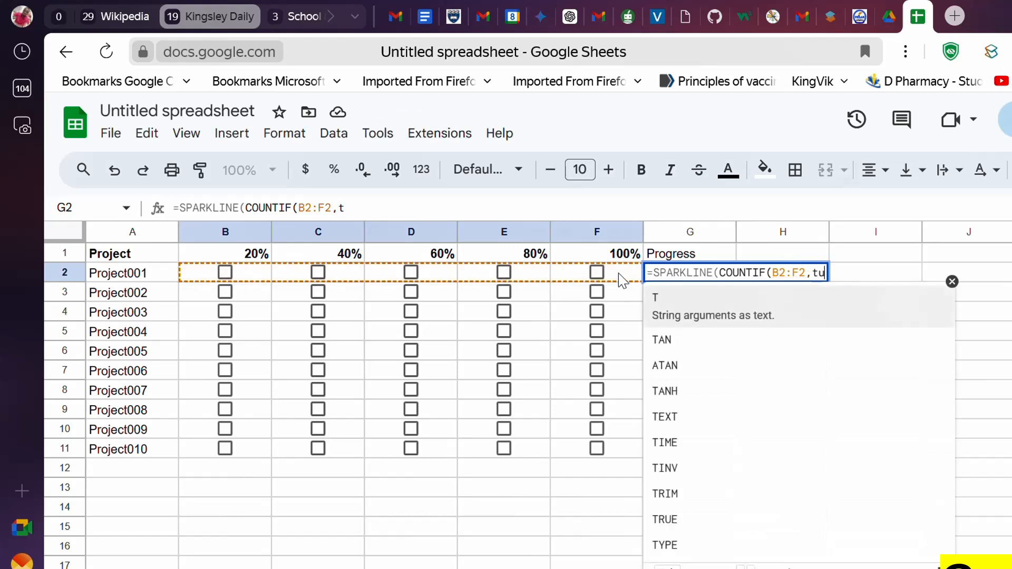
pyautogui.press('BackSpace')
pyautogui.write('r')
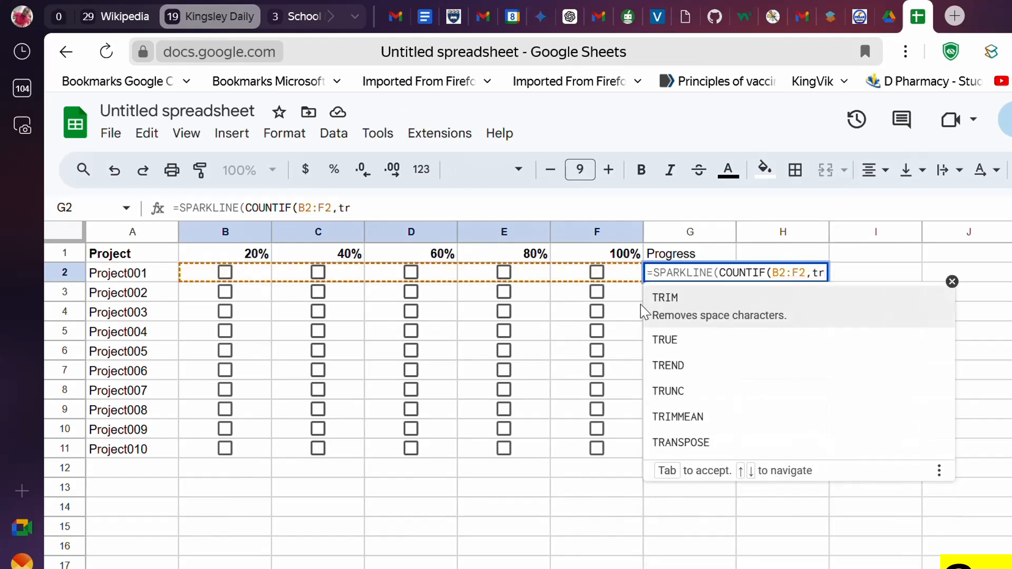
pyautogui.click(691, 331)
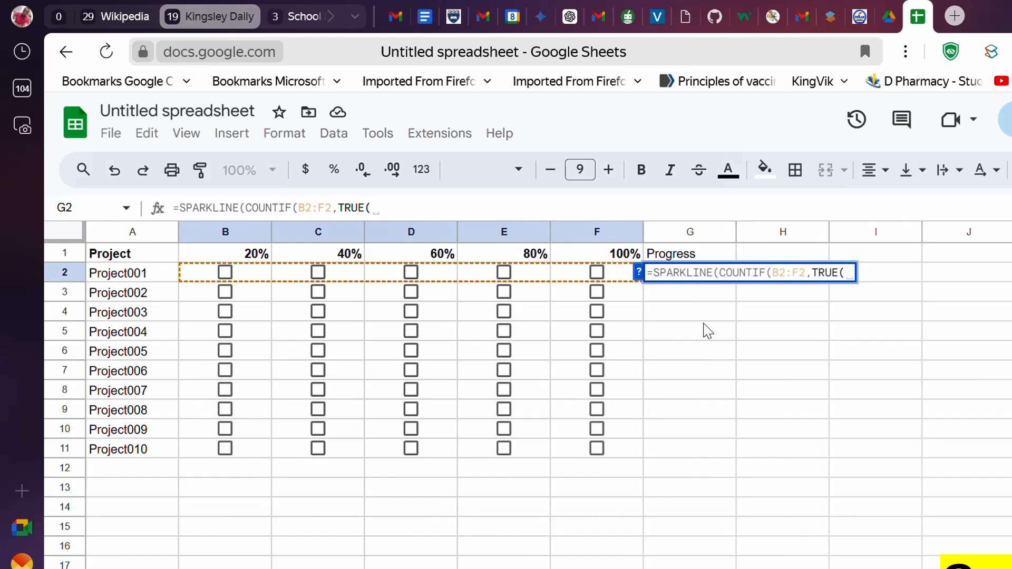
pyautogui.press('BackSpace')
pyautogui.write(')')
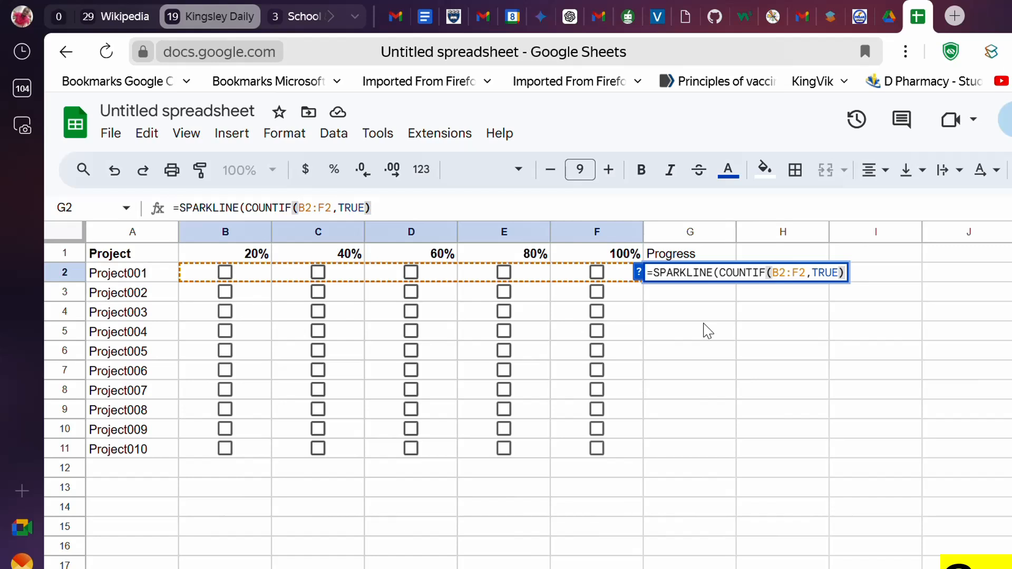
# Step: Open the SPARKLINE options array and set "charttype" to "bar"
pyautogui.write(',')
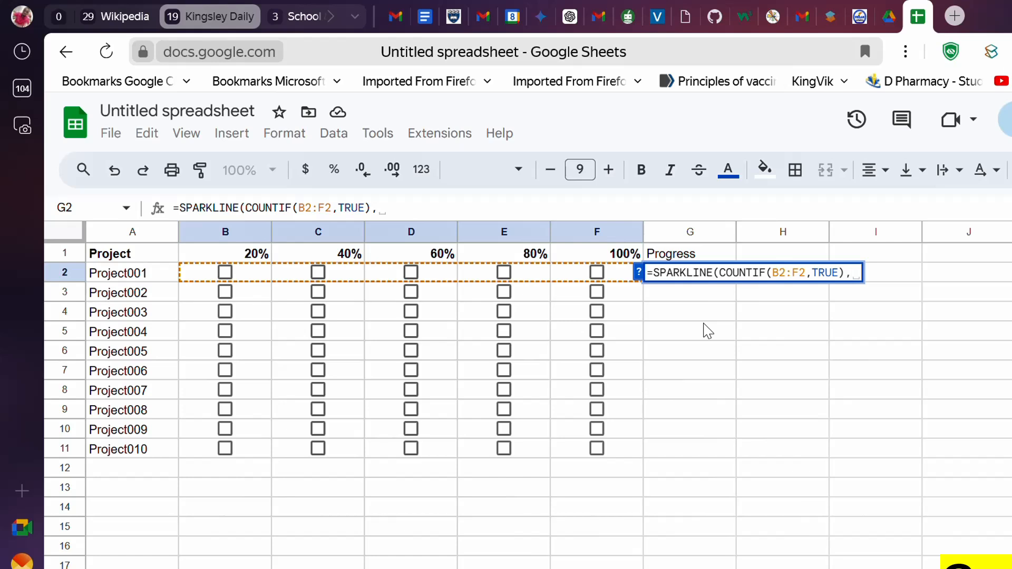
pyautogui.write('{"ch')
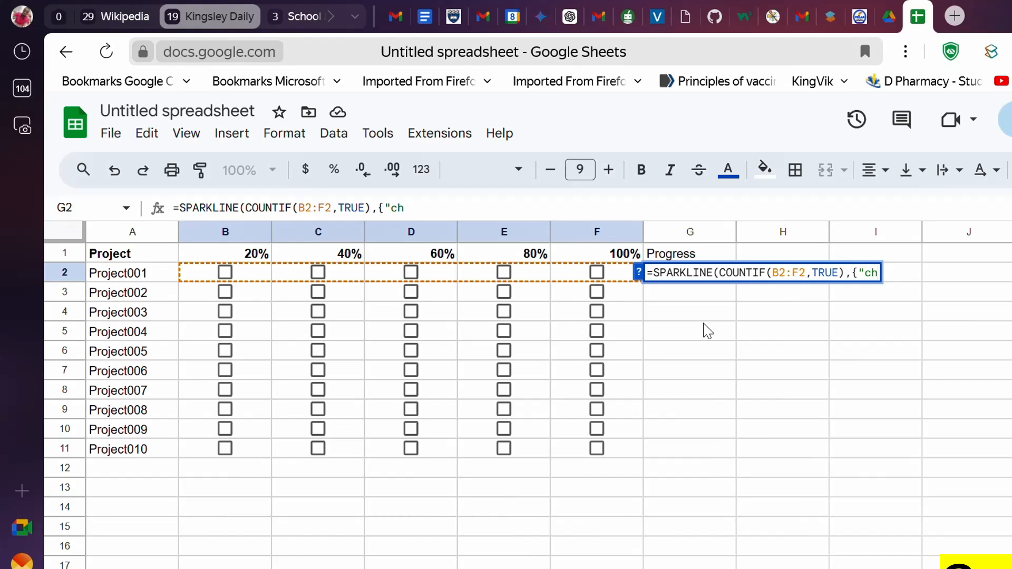
pyautogui.write('ar')
pyautogui.press('BackSpace')
pyautogui.write('arttype')
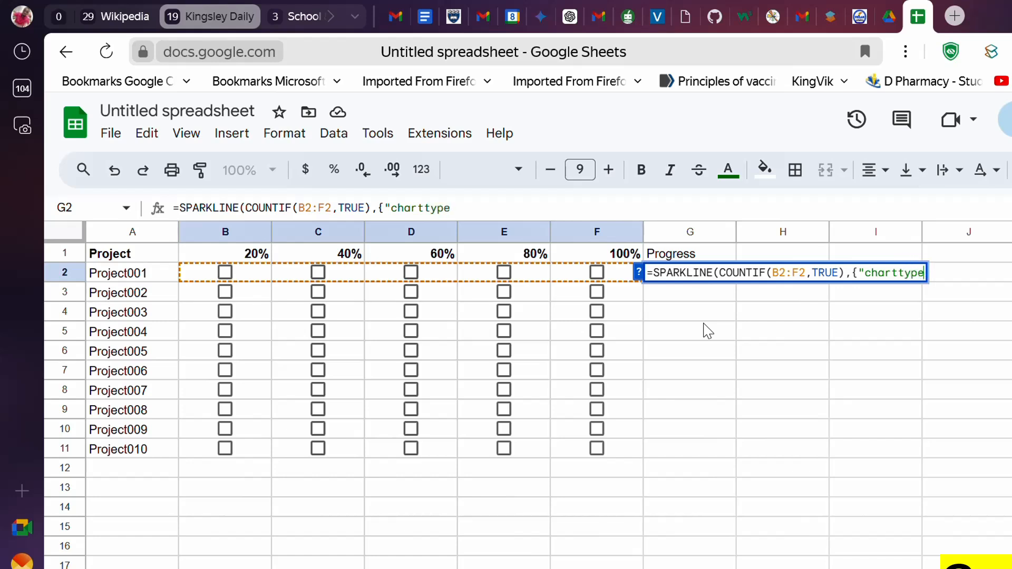
pyautogui.write('",')
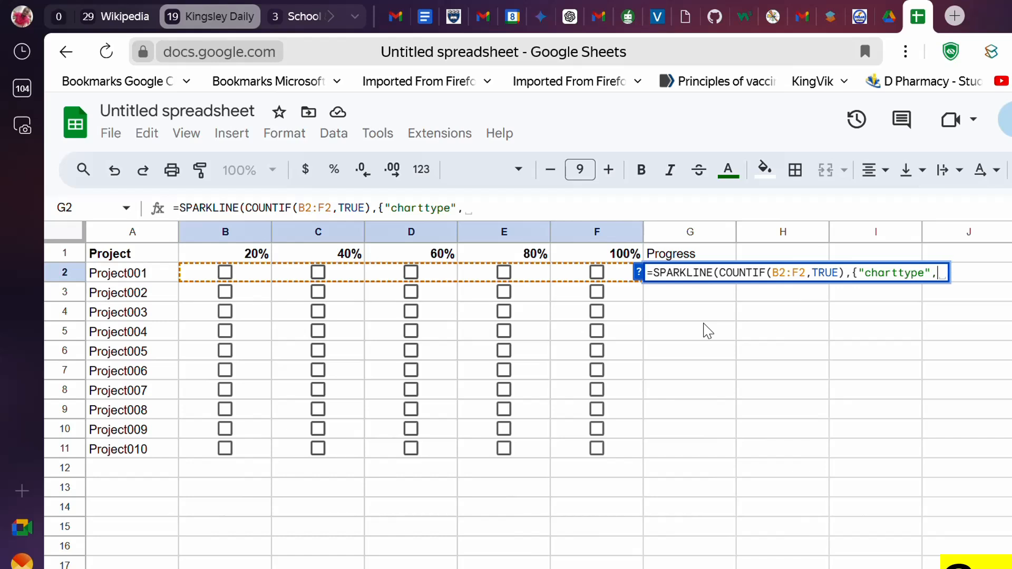
pyautogui.write('"bar')
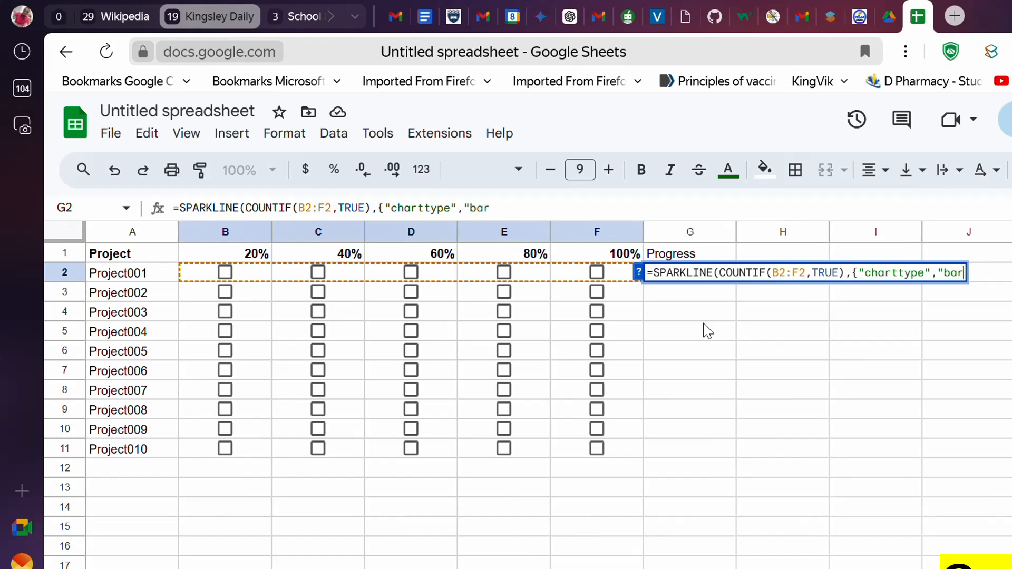
pyautogui.write('";')
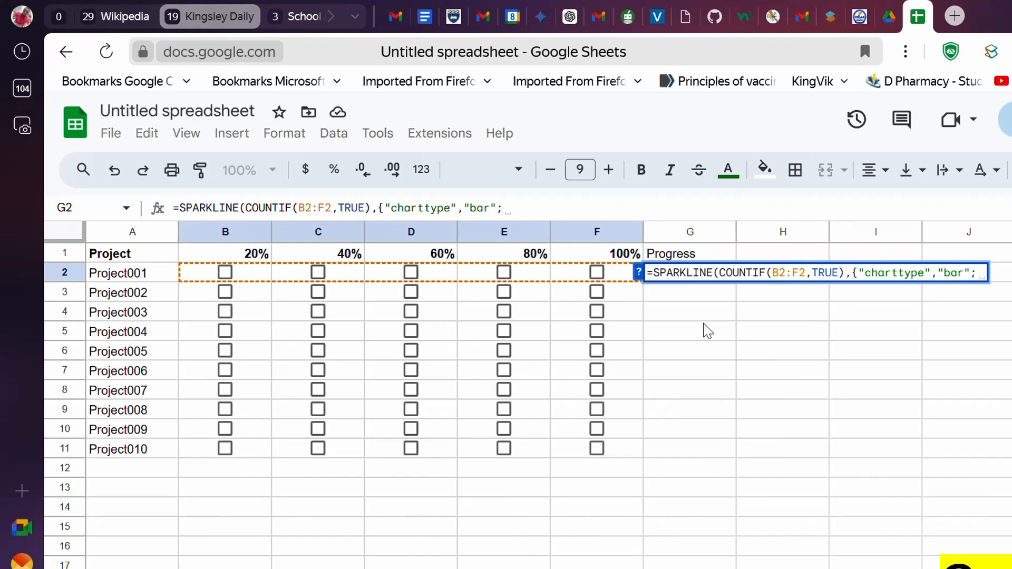
# Step: Add the "max" option with value 5, close the options array and SPARKLINE function, and commit the G2 formula
pyautogui.write('"')
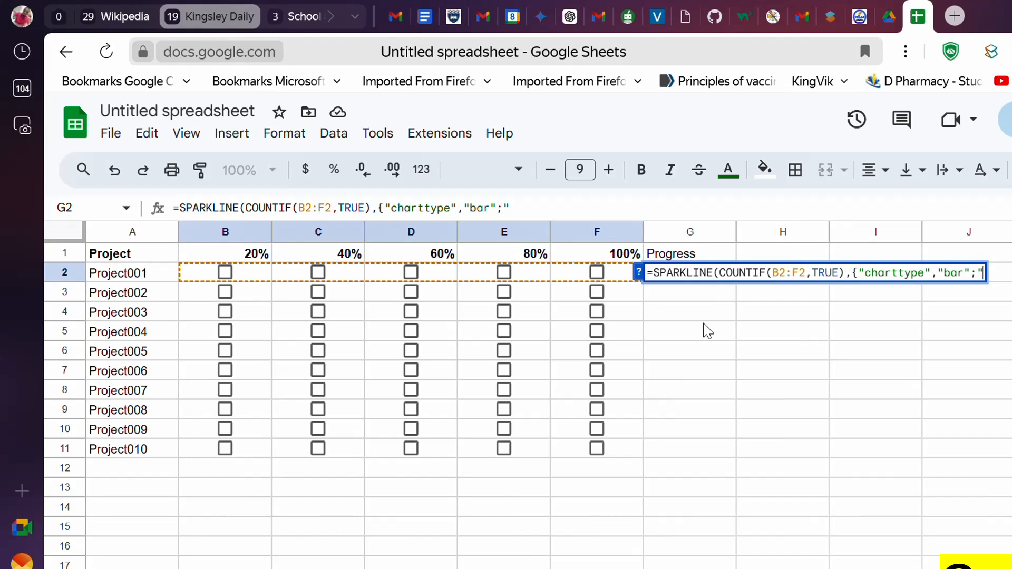
pyautogui.write('maz')
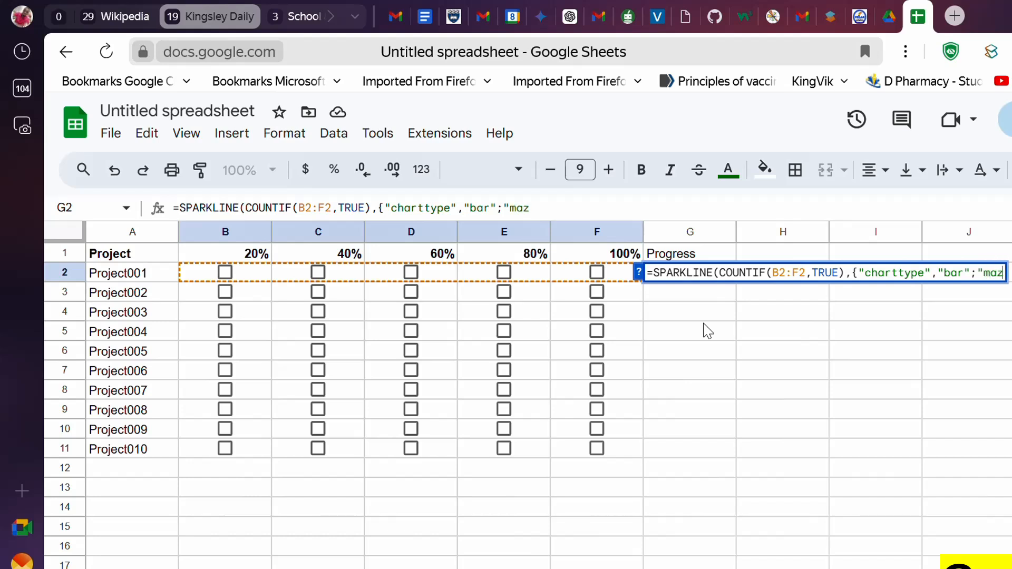
pyautogui.write("'")
pyautogui.write('x')
pyautogui.press('BackSpace')
pyautogui.press('BackSpace')
pyautogui.write('x",5')
pyautogui.write(')')
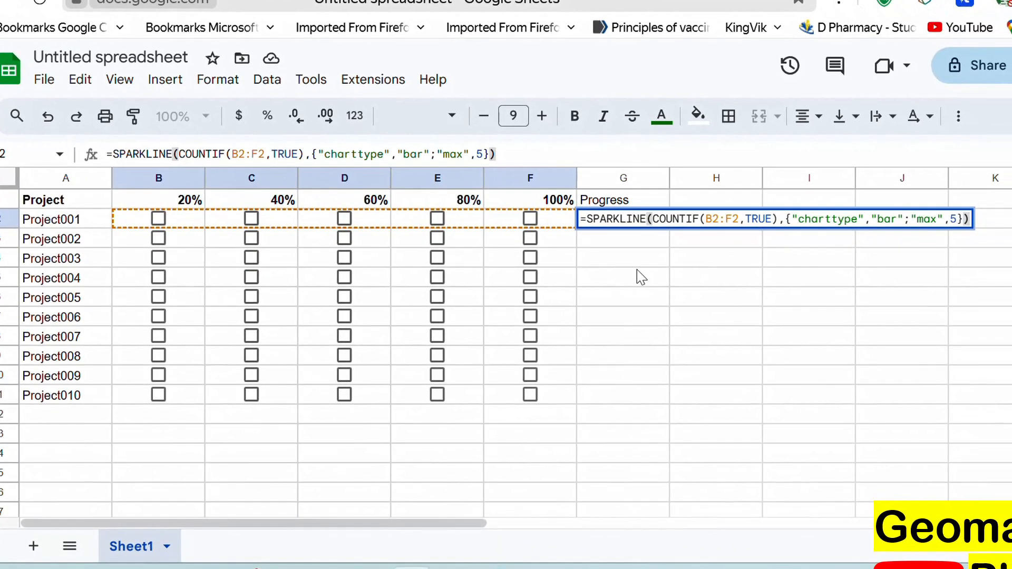
pyautogui.press('Return')
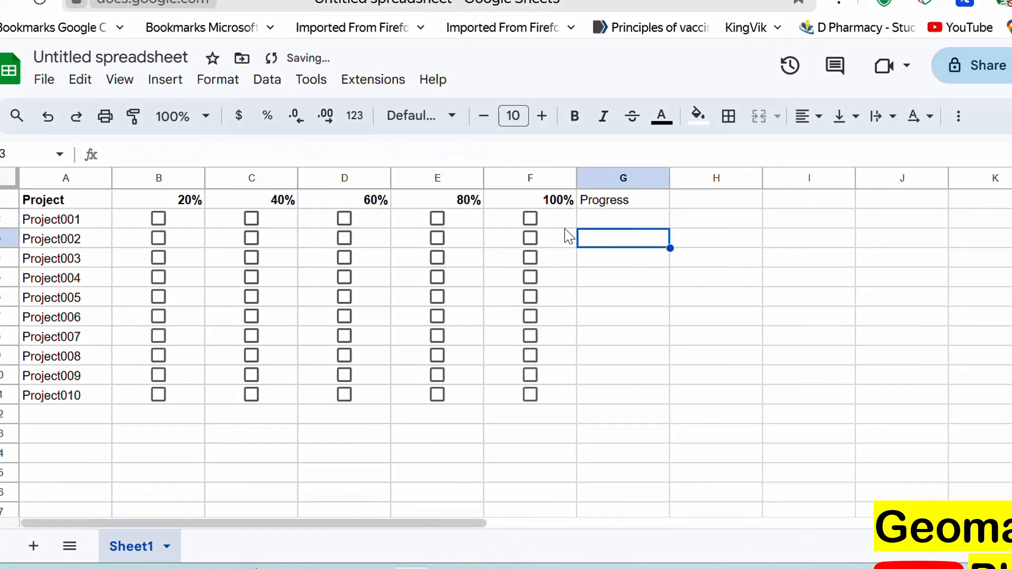
# Step: Tick the 20% and 100% checkboxes for Project001, and copy the G2 progress formula down through G11
pyautogui.click(589, 217)
pyautogui.click(159, 218)
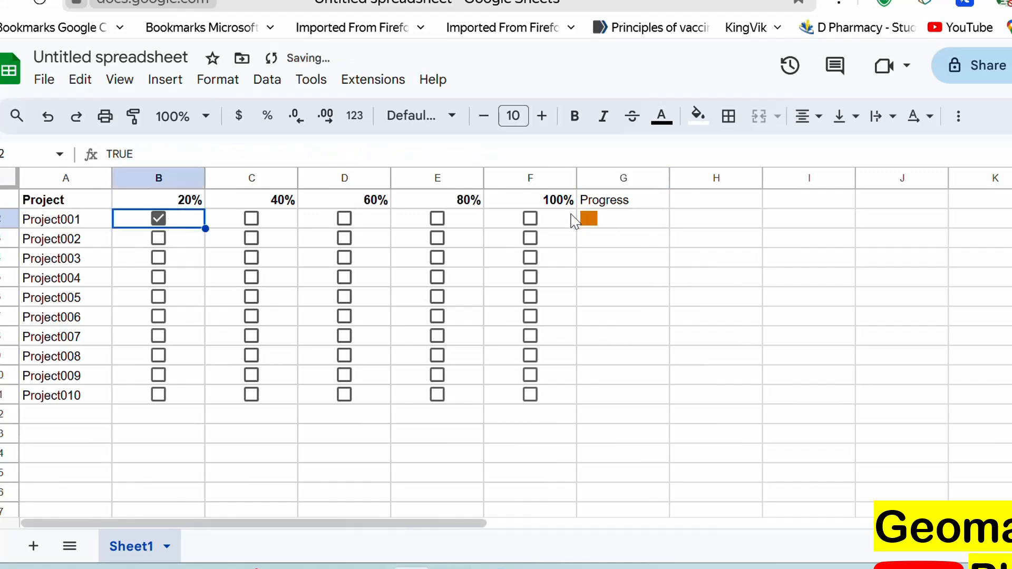
pyautogui.click(530, 219)
pyautogui.click(620, 224)
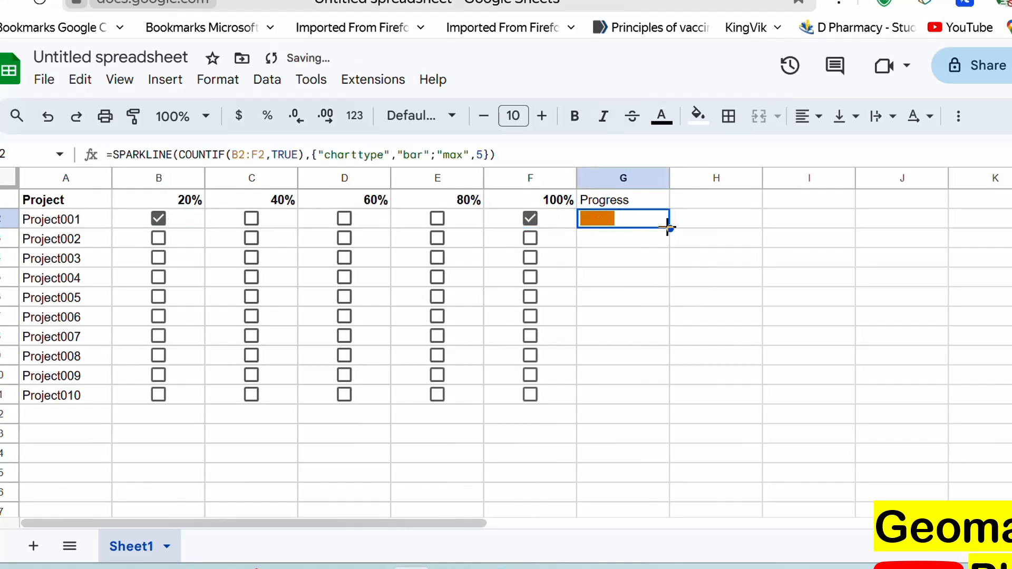
pyautogui.moveTo(669, 228); pyautogui.dragTo(653, 399)
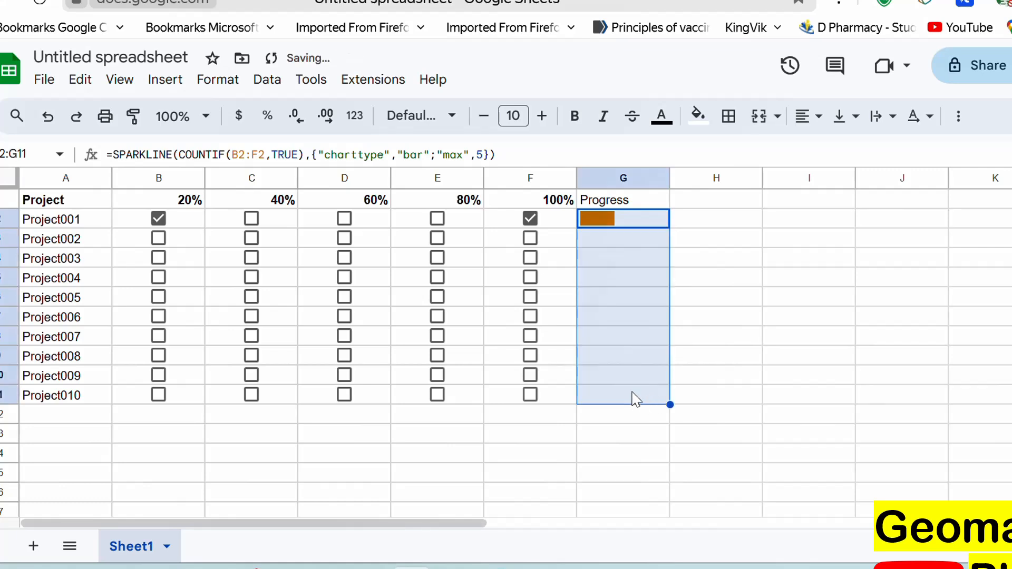
# Step: Tick the 60% checkbox for Project007 and the 40%, 60% and 80% checkboxes for Project001
pyautogui.click(345, 336)
pyautogui.click(251, 219)
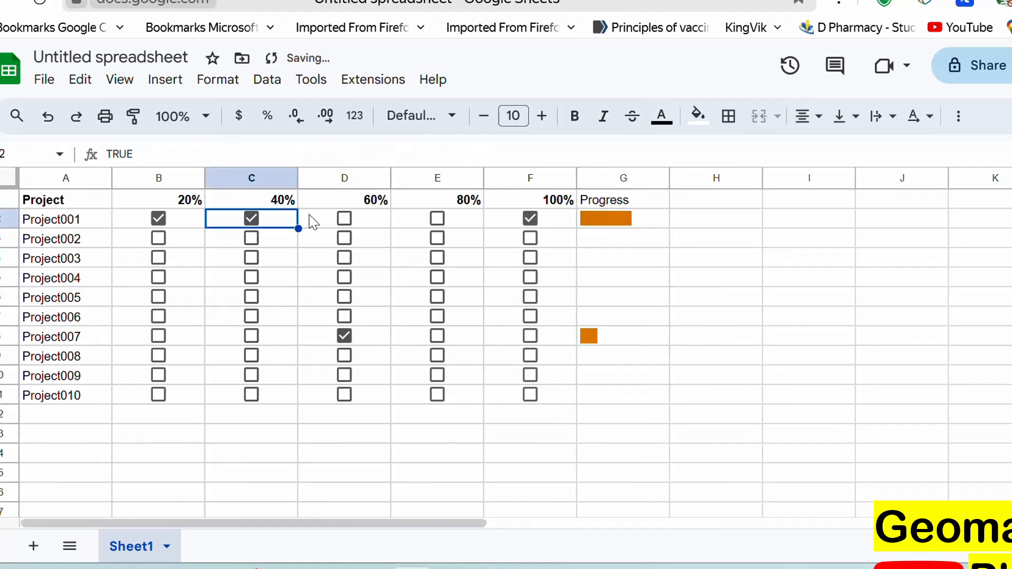
pyautogui.click(344, 218)
pyautogui.click(437, 218)
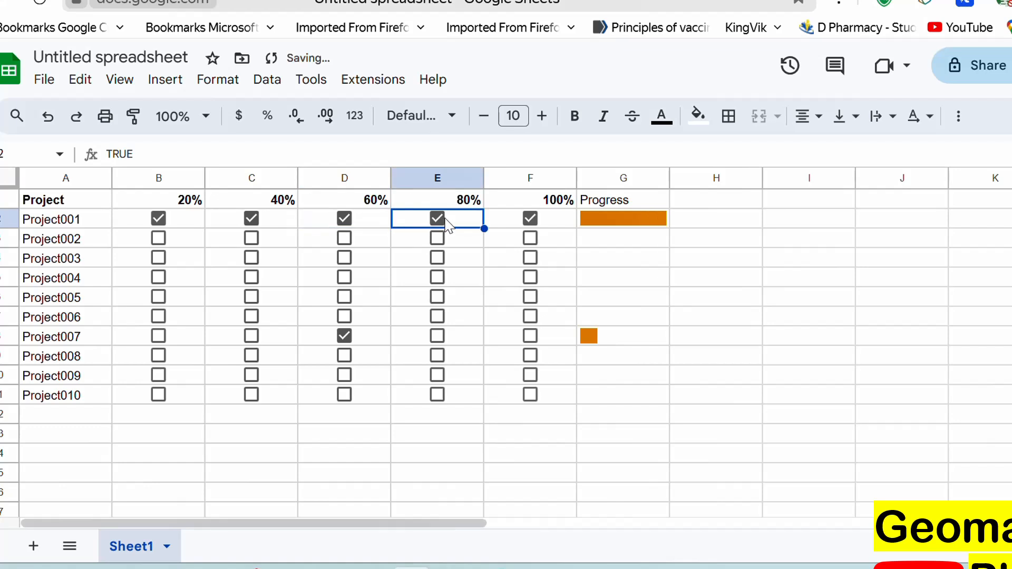
# Step: Tick the 20% checkboxes for Project002 and Project003 and the 40% checkbox for Project007
pyautogui.click(158, 238)
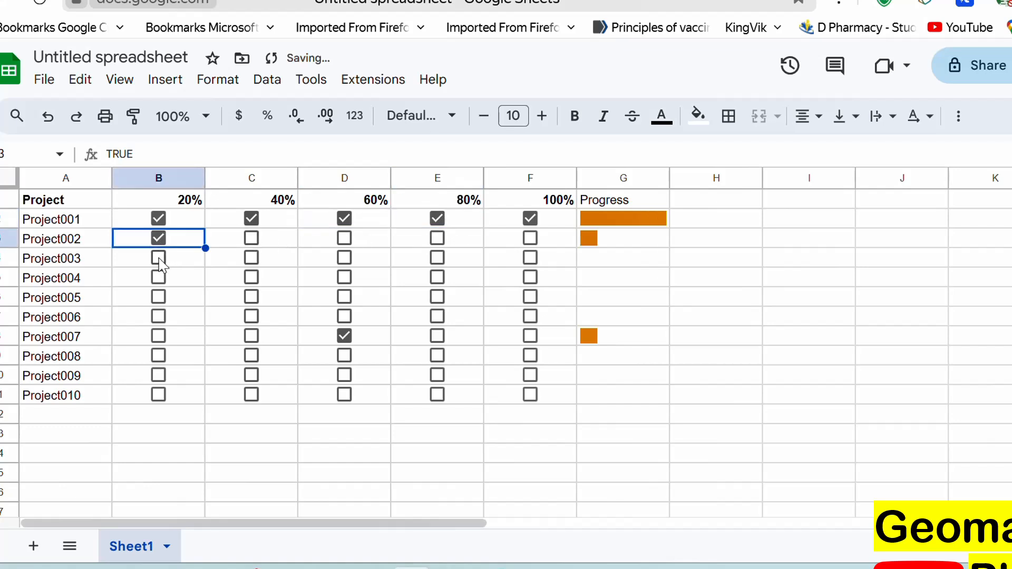
pyautogui.click(158, 257)
pyautogui.click(244, 280)
pyautogui.click(251, 335)
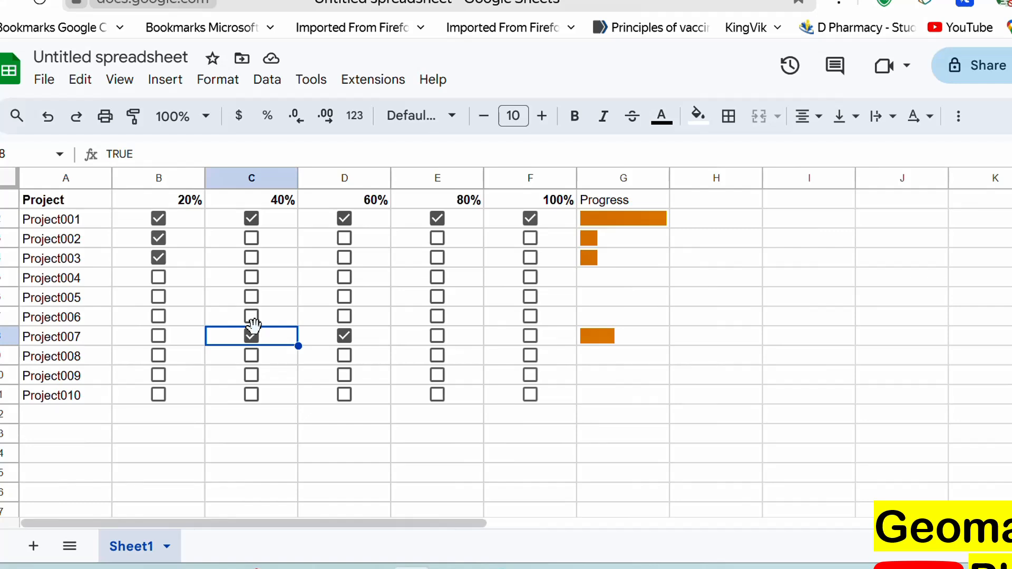
pyautogui.click(334, 355)
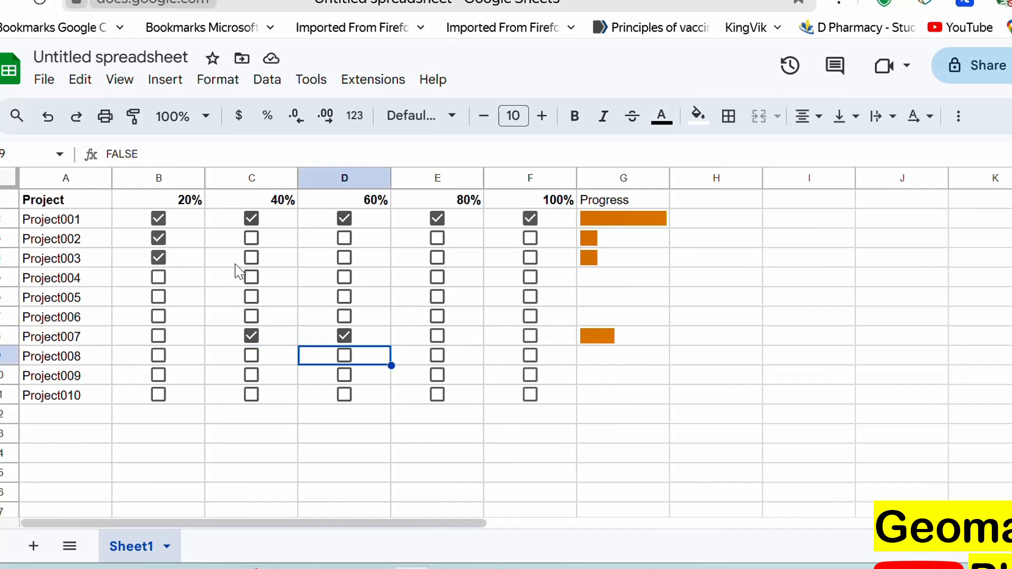
# Step: Start a conditional formatting rule for the checkbox range B2:F11 with the condition "Text contains"
pyautogui.moveTo(319, 380); pyautogui.dragTo(524, 390)
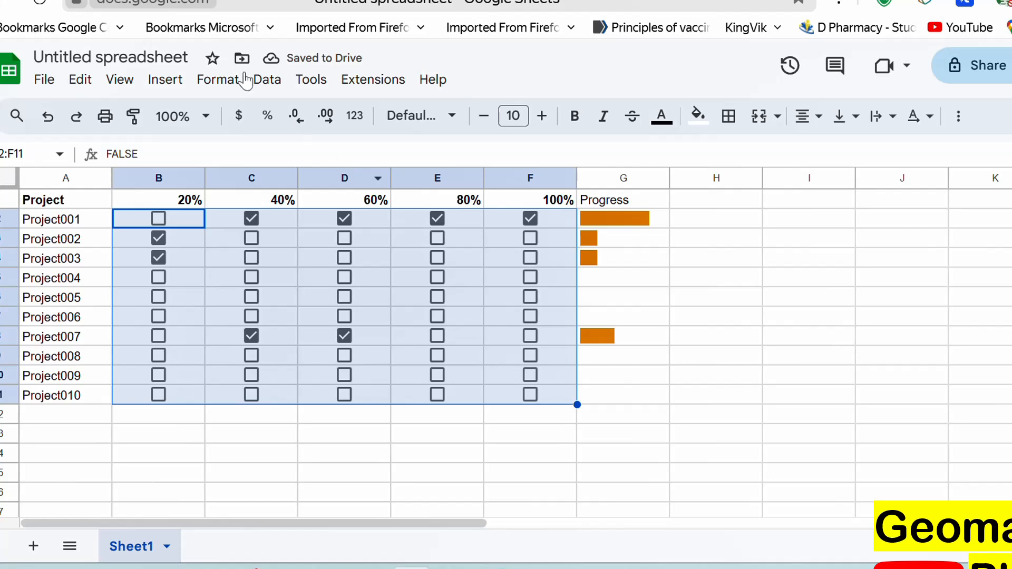
pyautogui.click(235, 80)
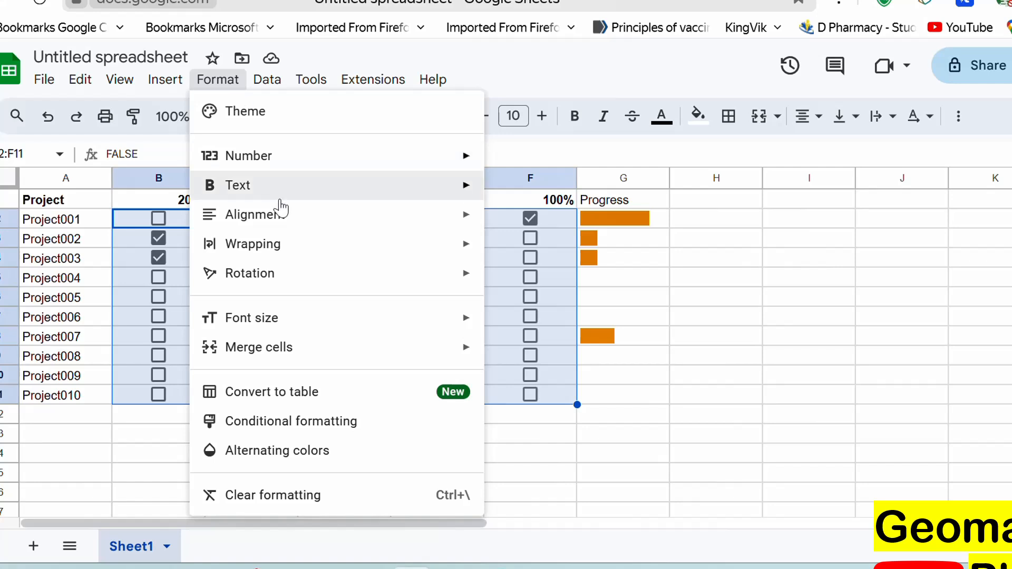
pyautogui.click(329, 422)
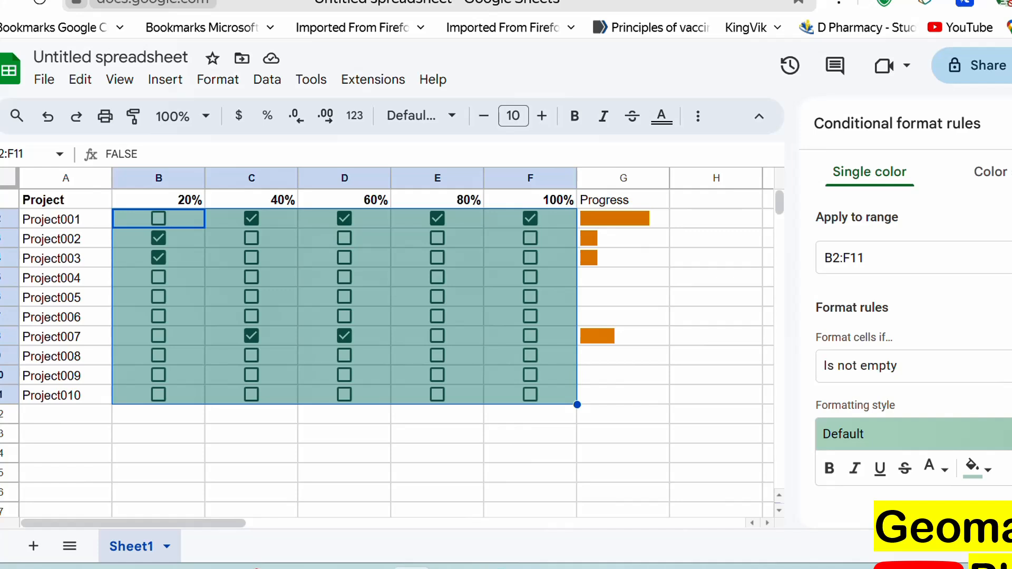
pyautogui.click(896, 366)
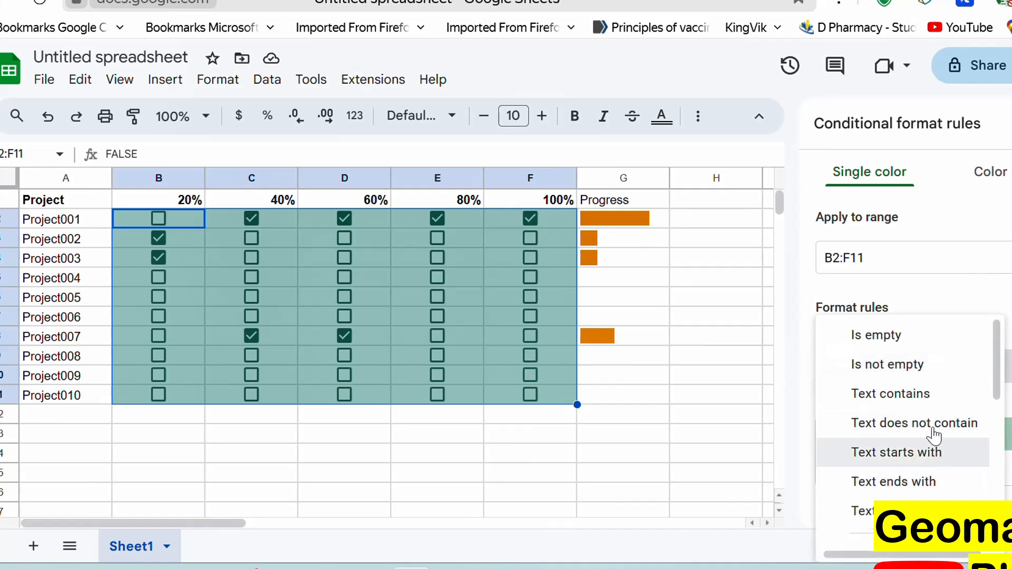
pyautogui.scroll(-3, 920, 396)
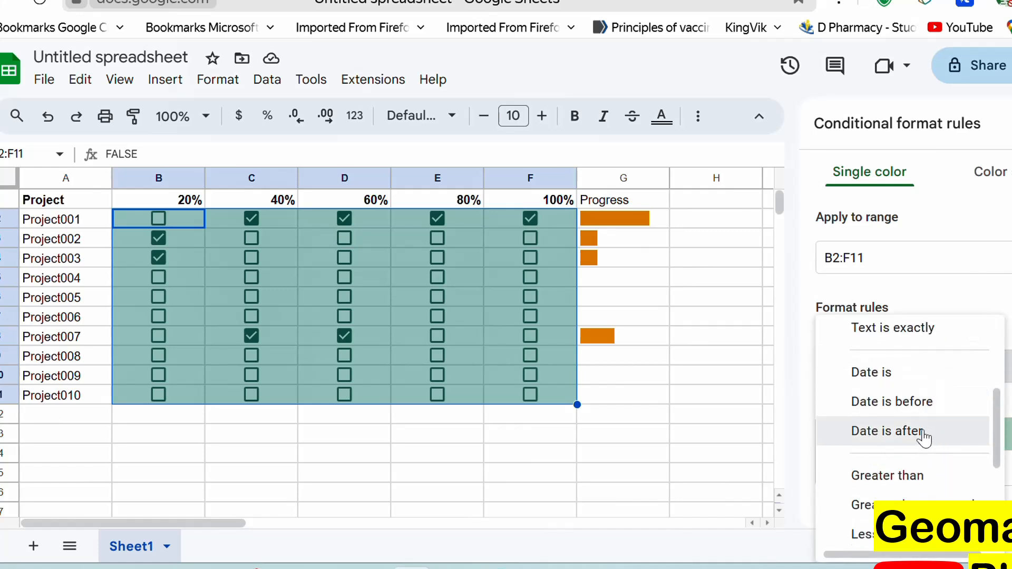
pyautogui.scroll(4, 923, 437)
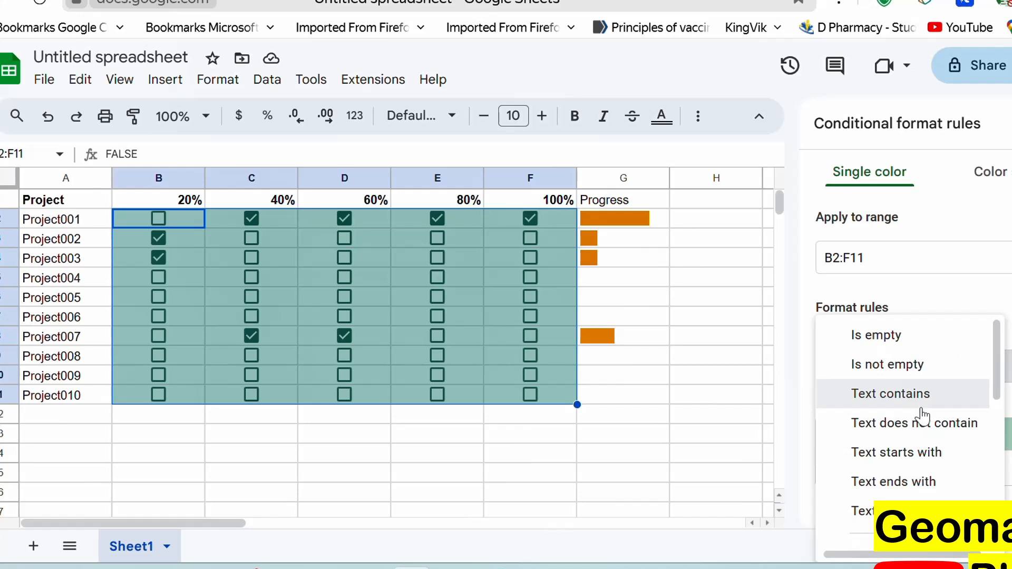
pyautogui.scroll(-5, 923, 416)
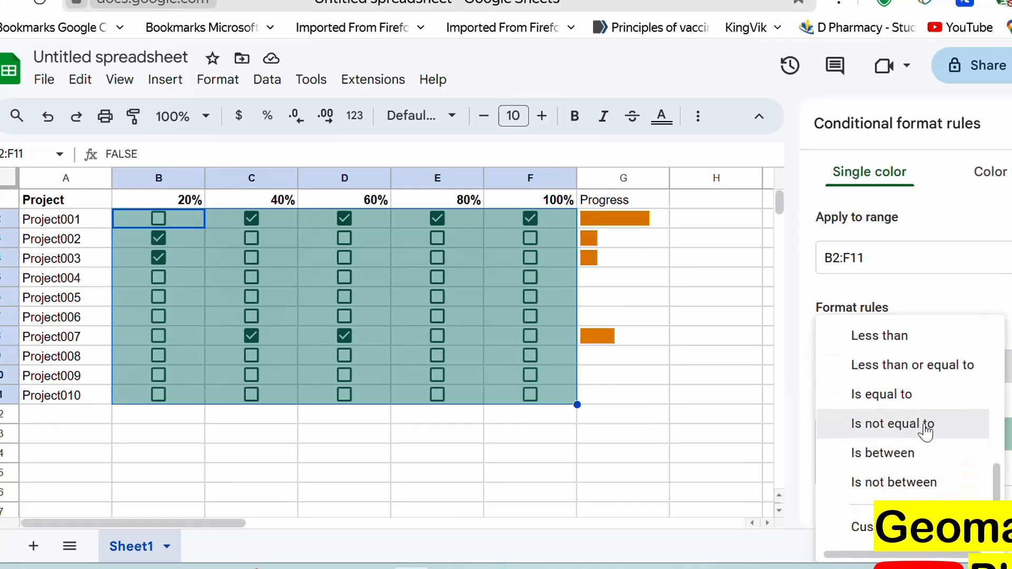
pyautogui.scroll(5, 924, 419)
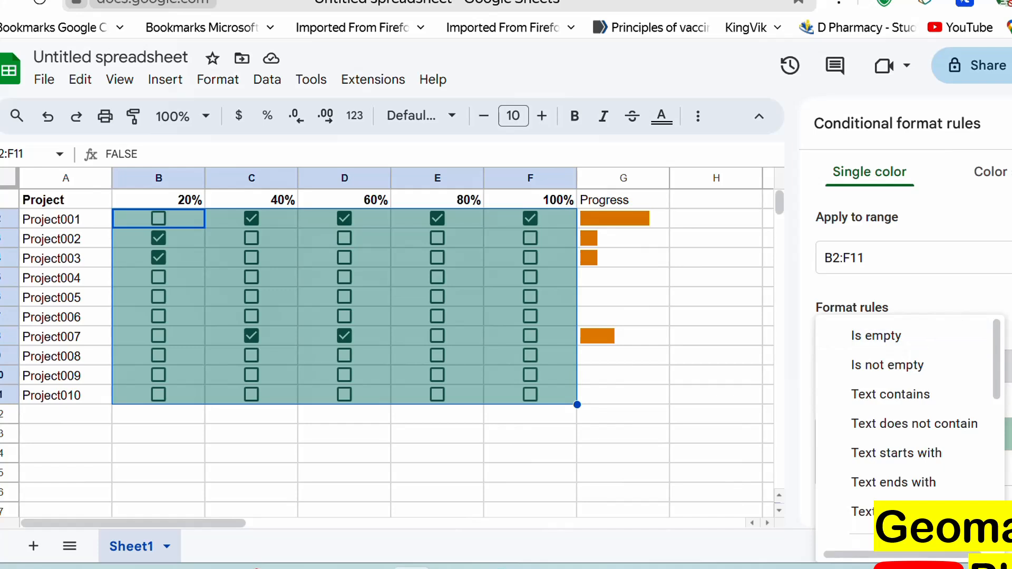
pyautogui.click(930, 369)
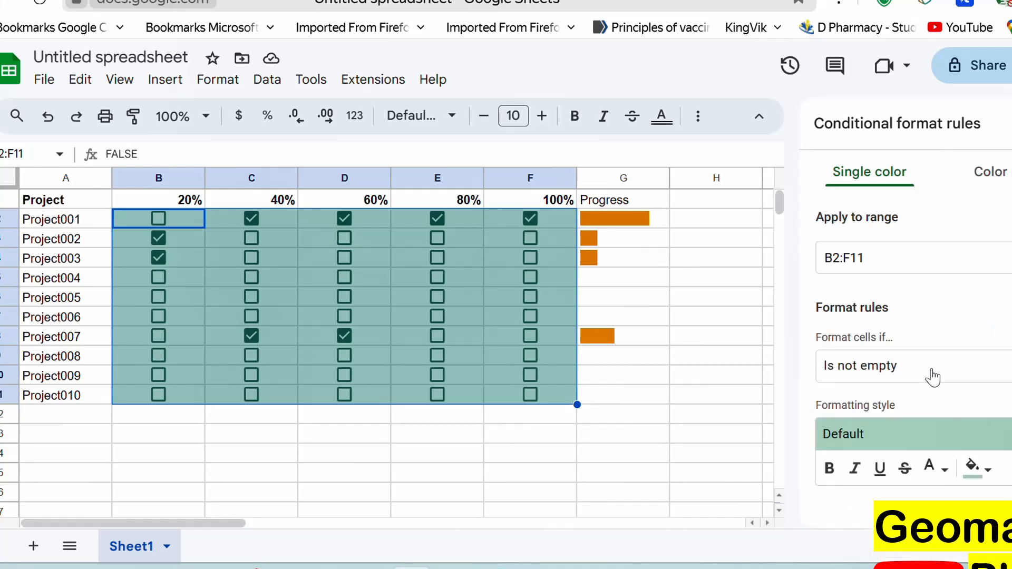
pyautogui.click(932, 378)
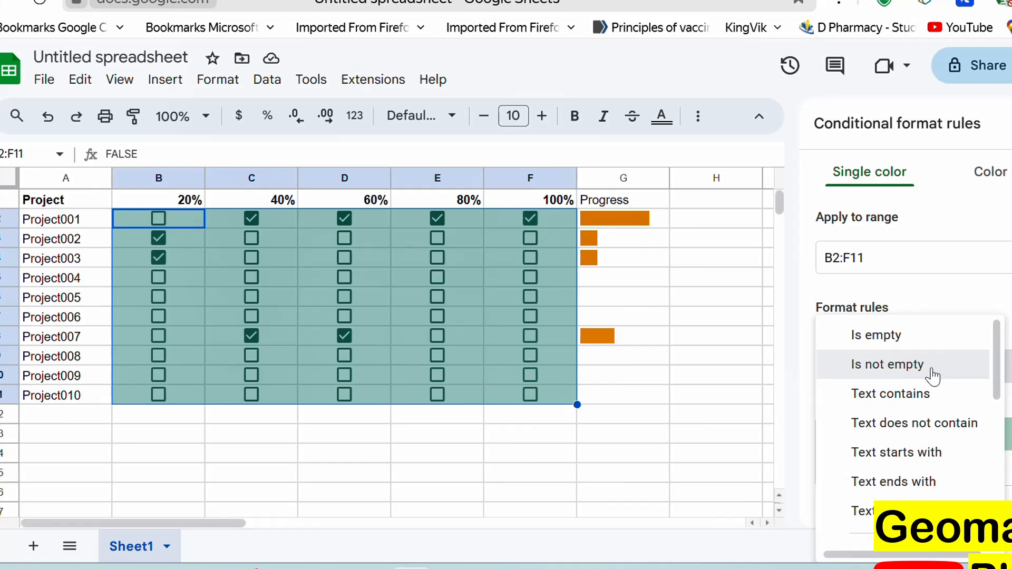
pyautogui.click(932, 393)
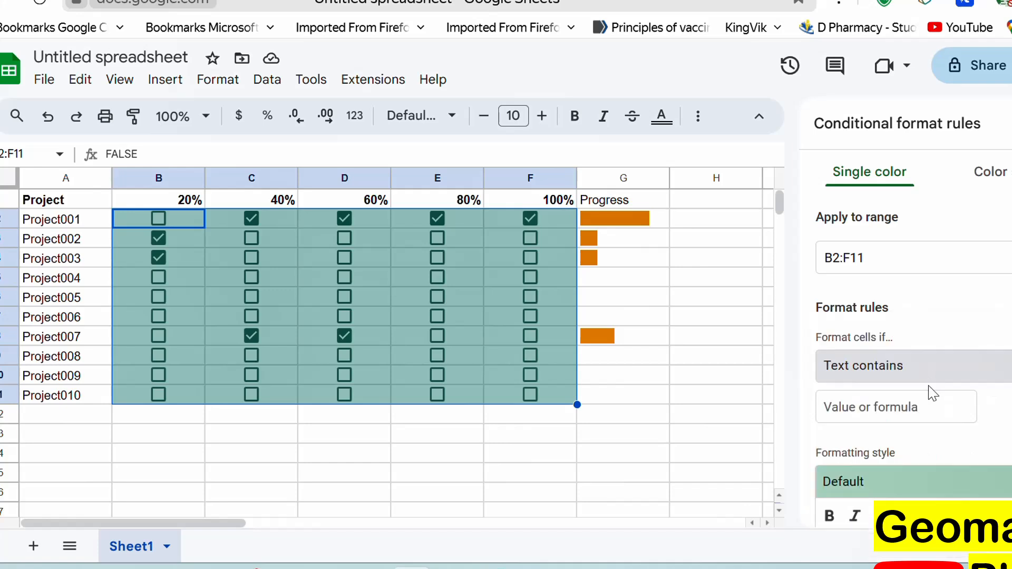
# Step: Set the rule's text value to "True" and save the rule with the default green style
pyautogui.click(907, 407)
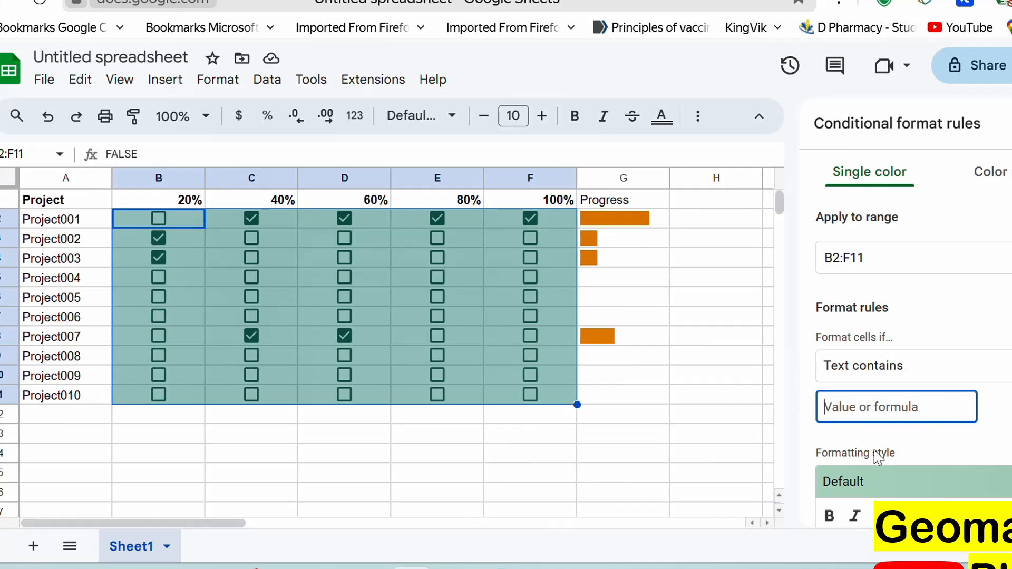
pyautogui.write('Tru')
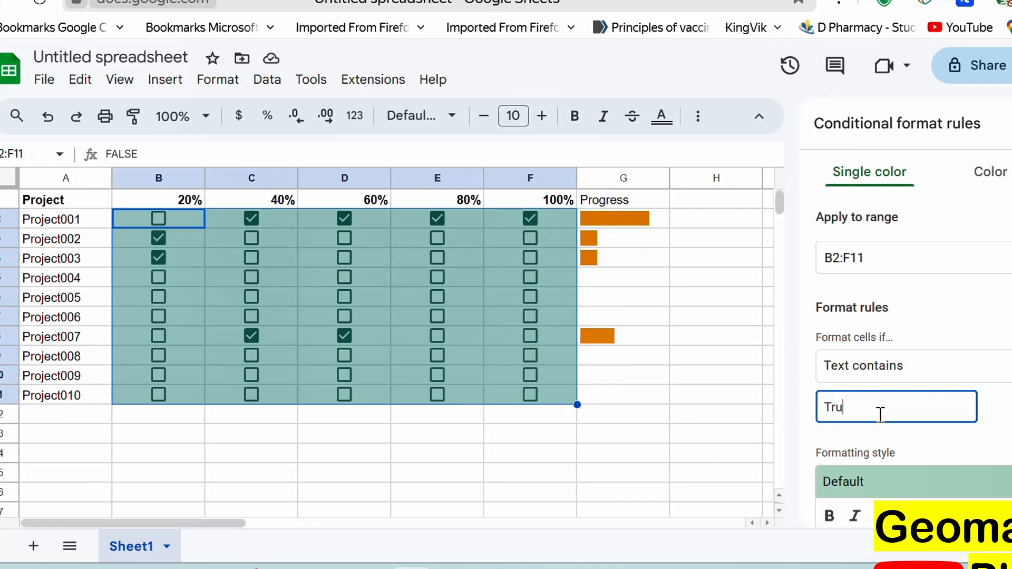
pyautogui.write('e')
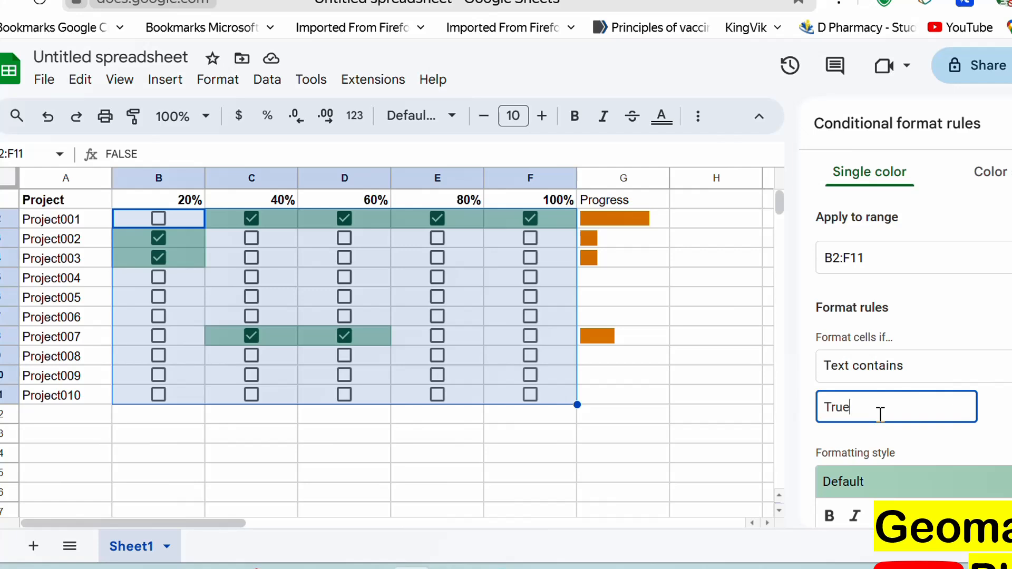
pyautogui.scroll(-3, 984, 401)
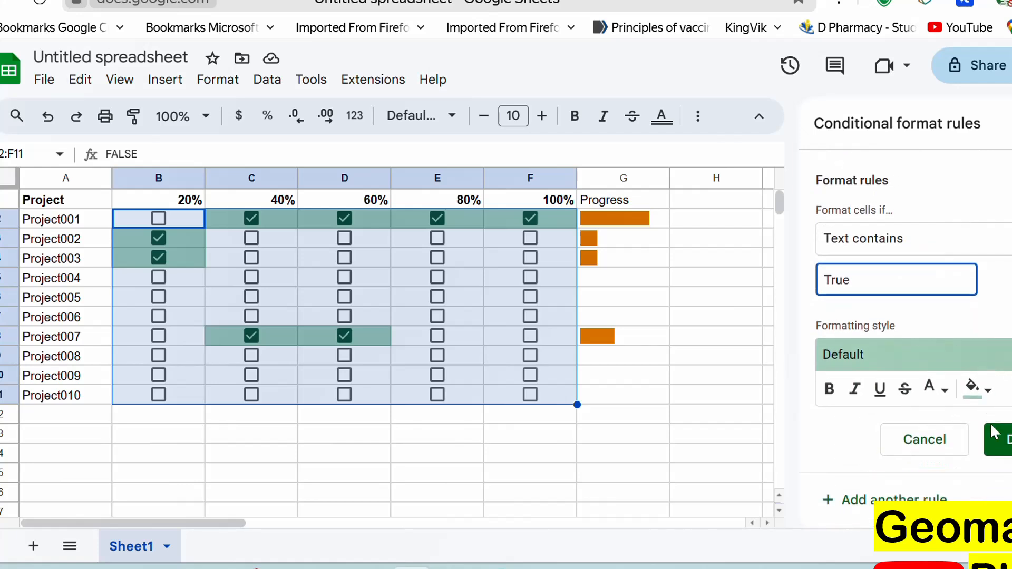
pyautogui.click(1007, 440)
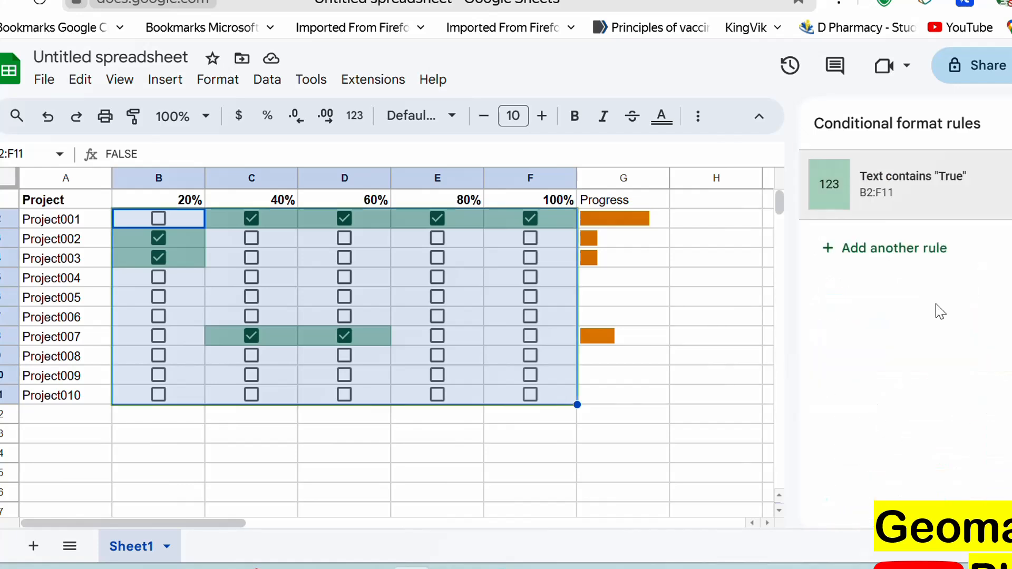
# Step: Add another conditional formatting rule for B2:F11 with the condition "Text contains" and the value "False"
pyautogui.click(883, 256)
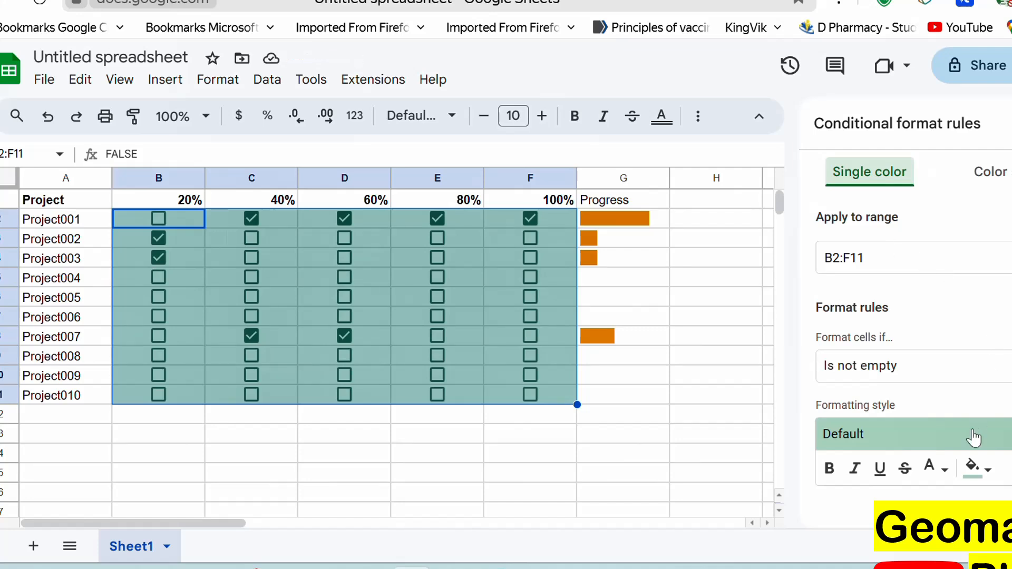
pyautogui.click(949, 372)
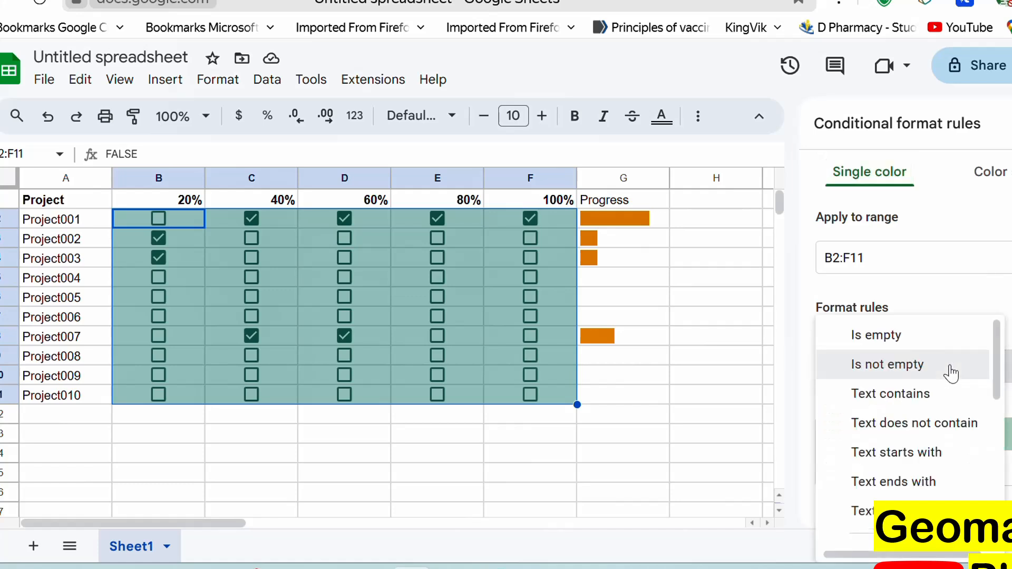
pyautogui.click(917, 395)
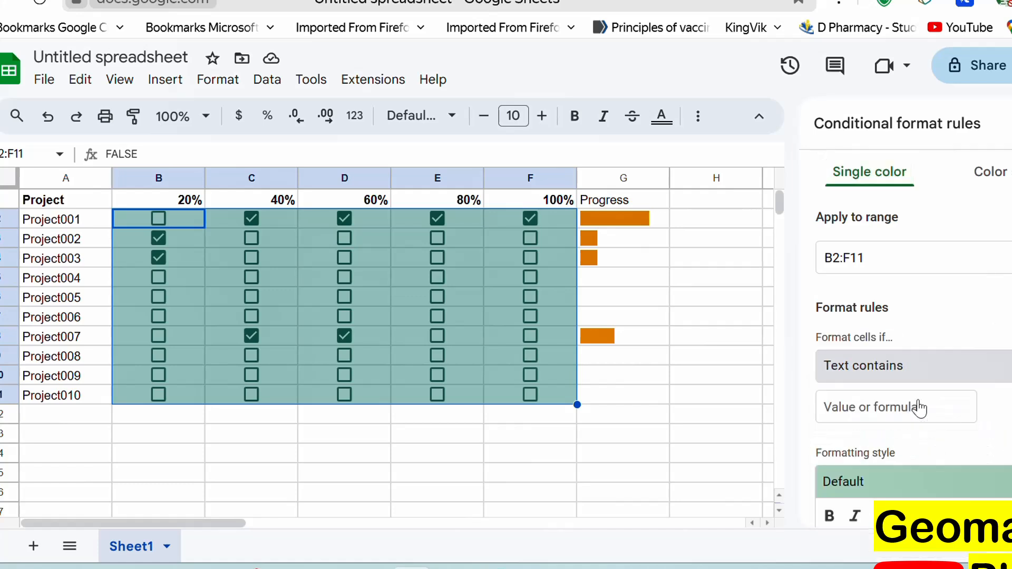
pyautogui.click(893, 405)
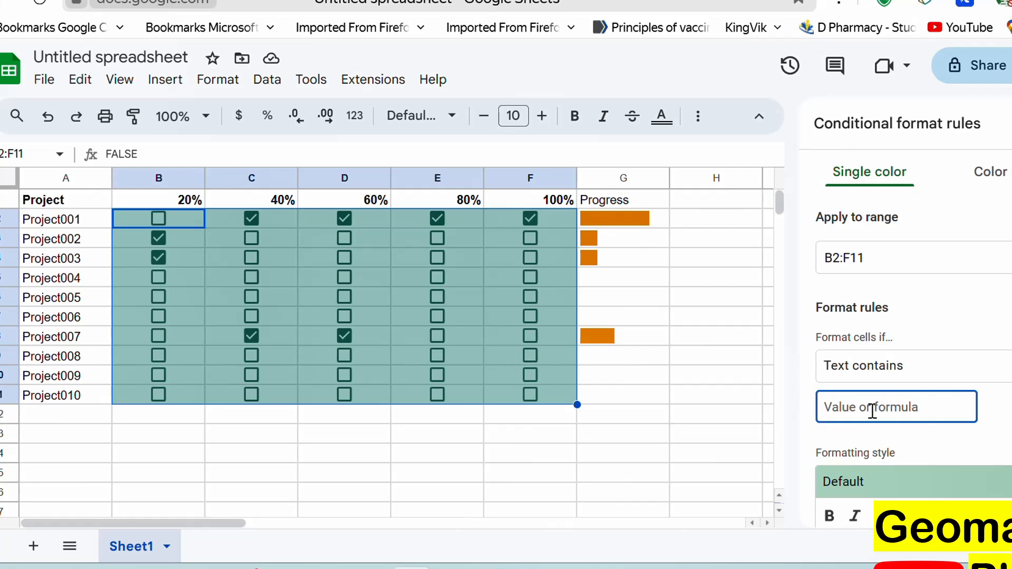
pyautogui.write('False')
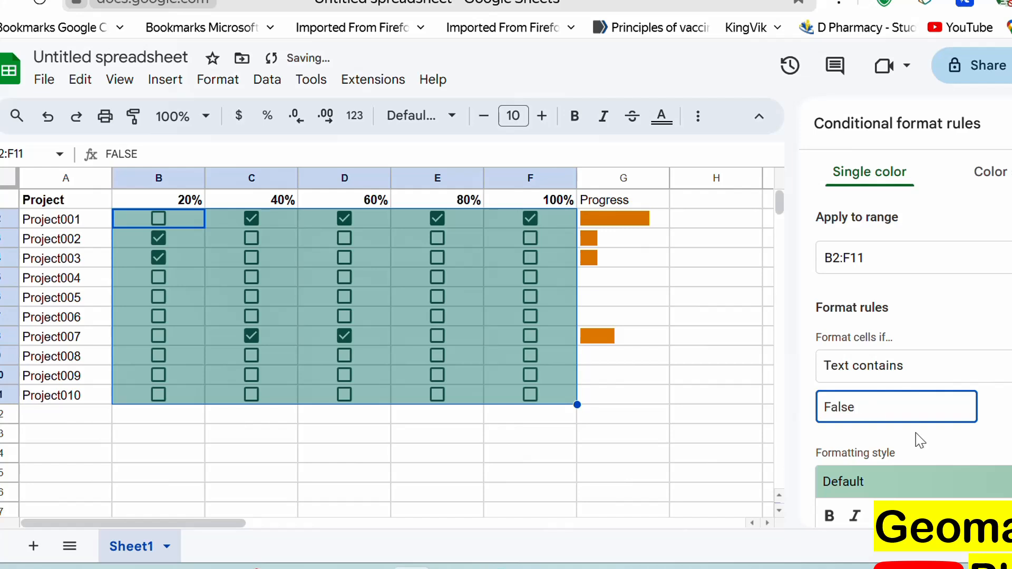
# Step: Set the fill colour of the "False" rule to red and save the rule
pyautogui.scroll(-2, 916, 441)
pyautogui.click(974, 399)
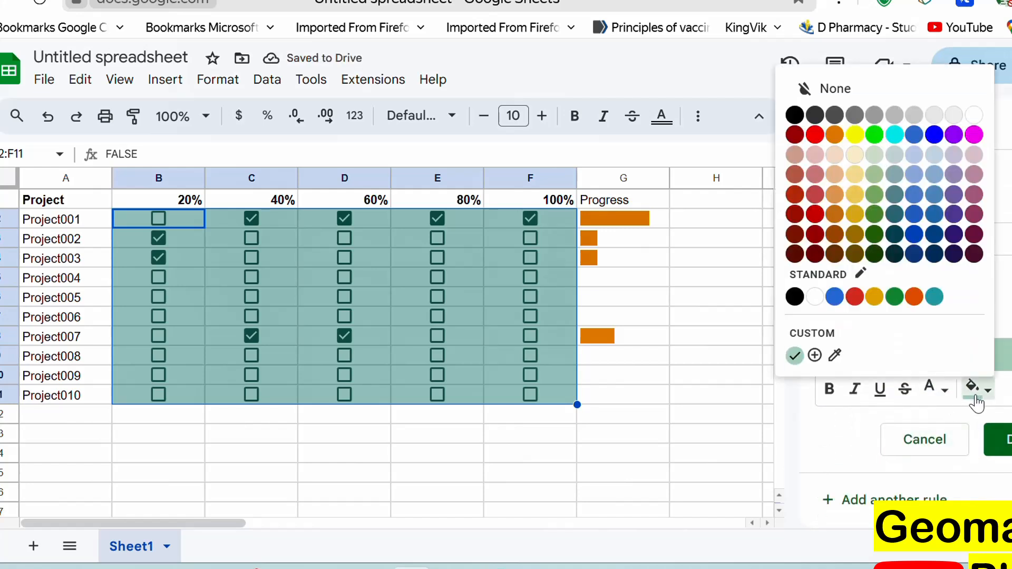
pyautogui.click(856, 296)
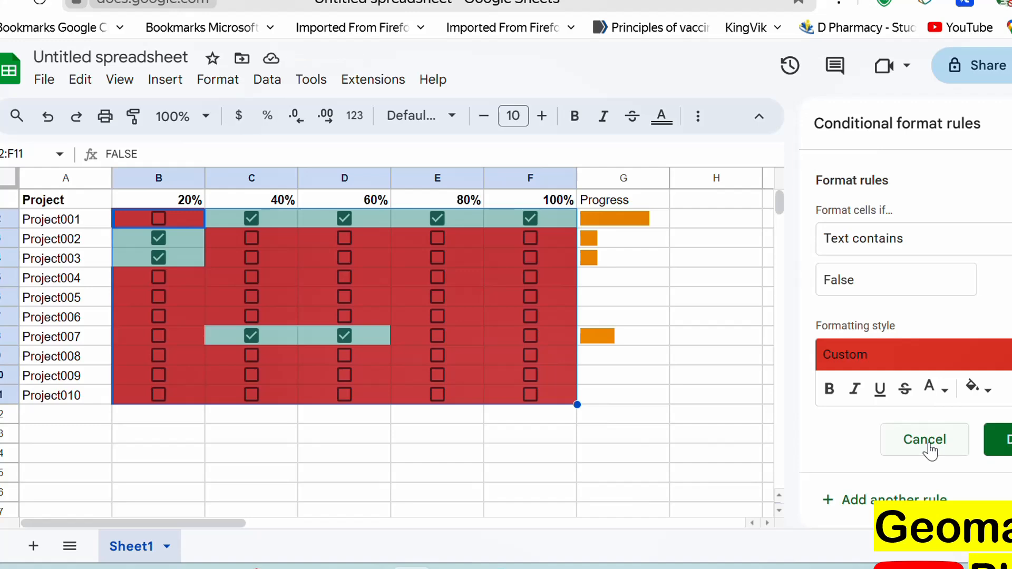
pyautogui.click(931, 451)
pyautogui.click(480, 319)
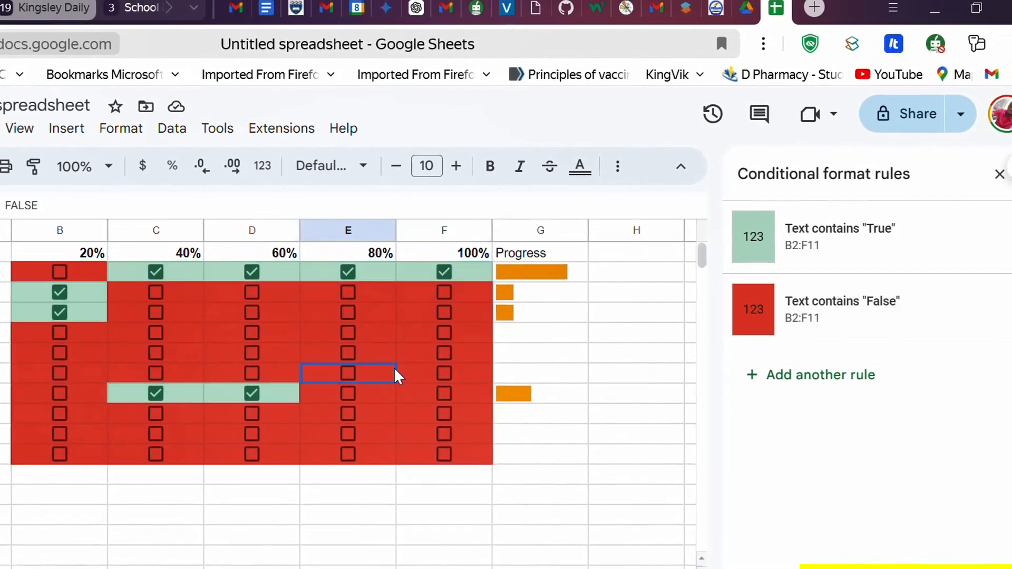
# Step: Tick the 20% checkbox for Project001 and the 100% checkbox for Project007
pyautogui.click(60, 273)
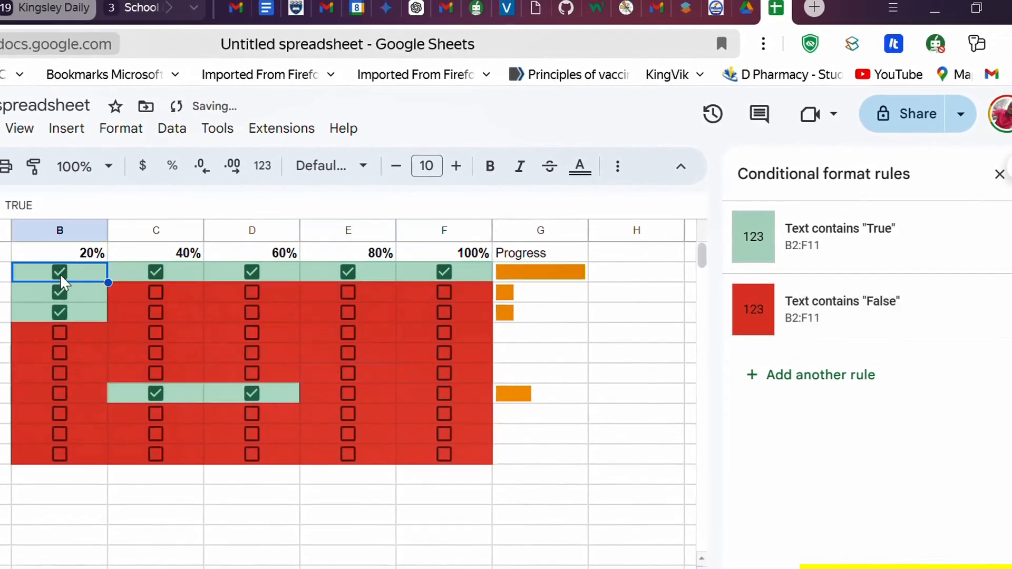
pyautogui.click(444, 396)
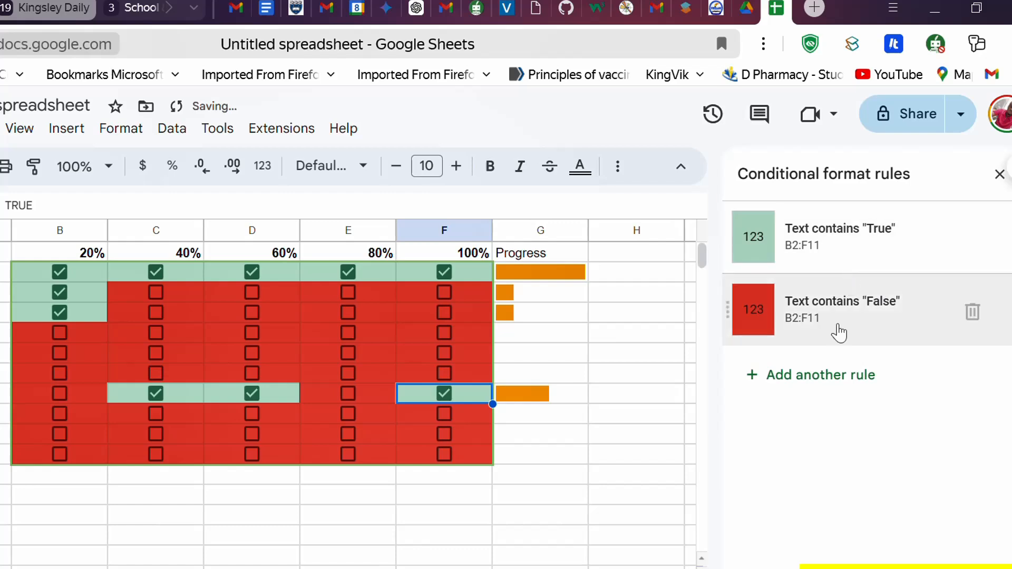
pyautogui.click(285, 339)
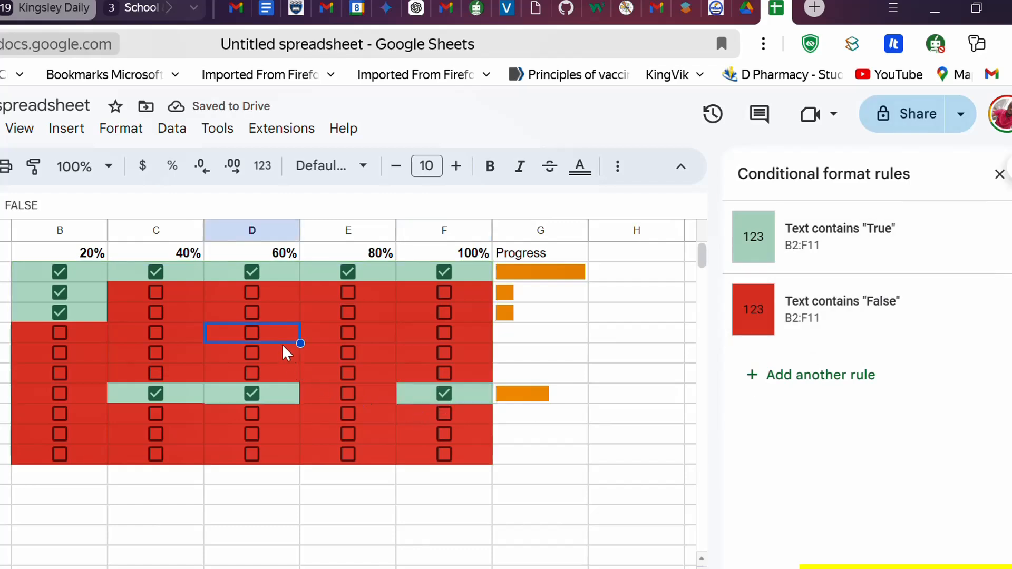
# Step: Tick the 60% checkbox for Project004 and the 80%, 100% and 20% checkboxes for Project010
pyautogui.click(257, 334)
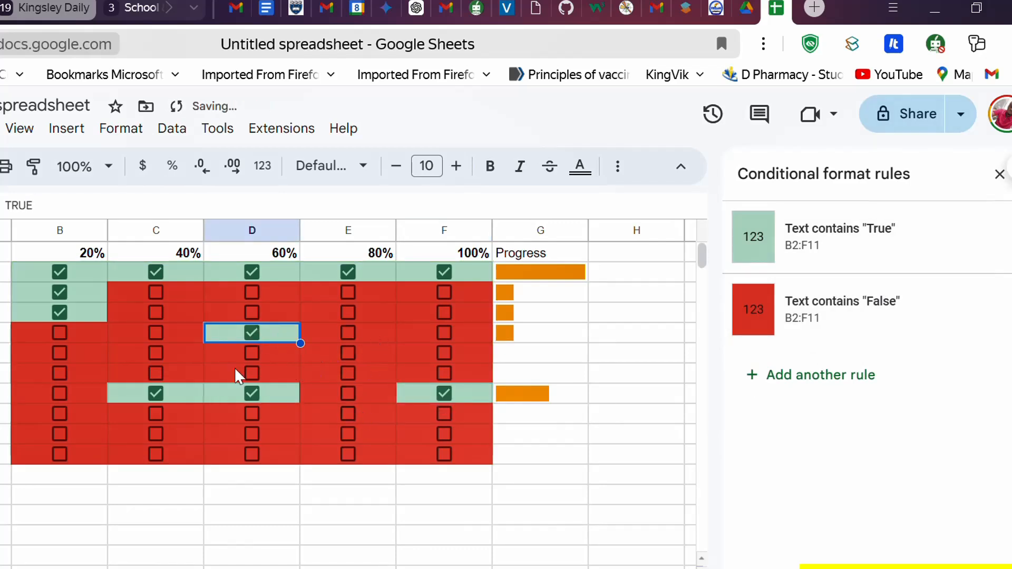
pyautogui.click(349, 453)
pyautogui.click(444, 453)
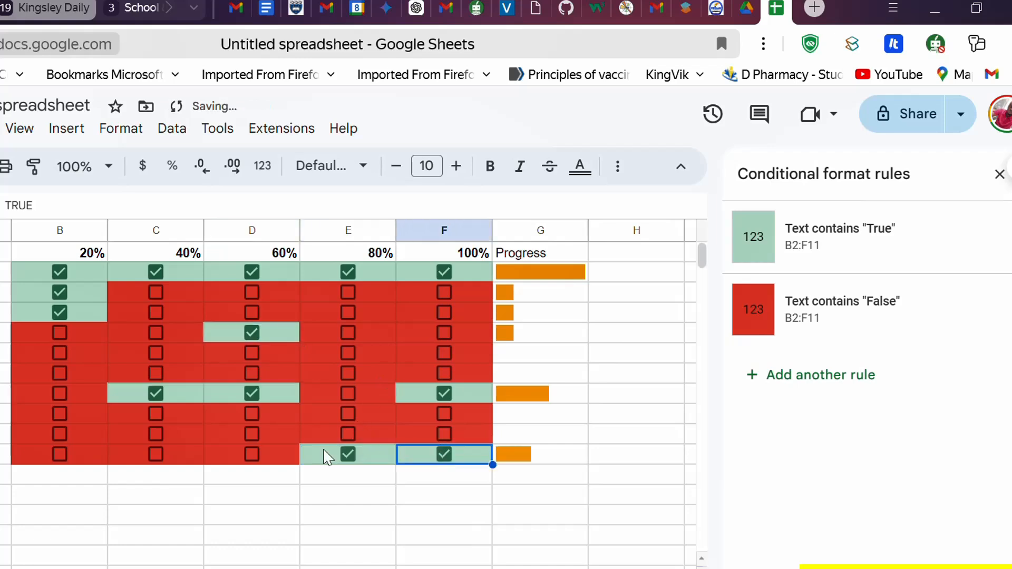
pyautogui.click(61, 455)
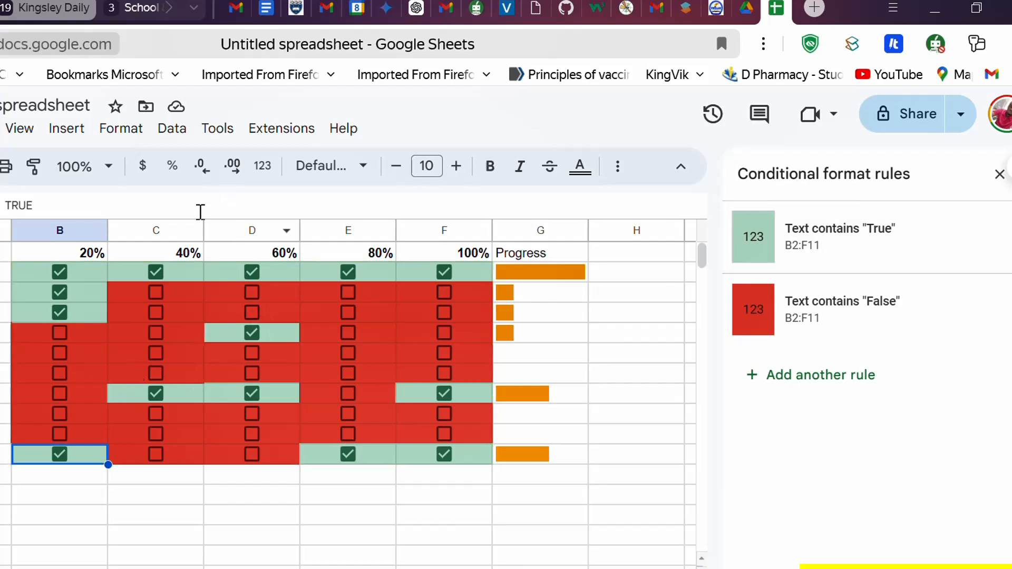
# Step: Untick the 100% and 20% checkboxes for Project001 and highlight the whole SPARKLINE formula of its Progress cell
pyautogui.click(445, 272)
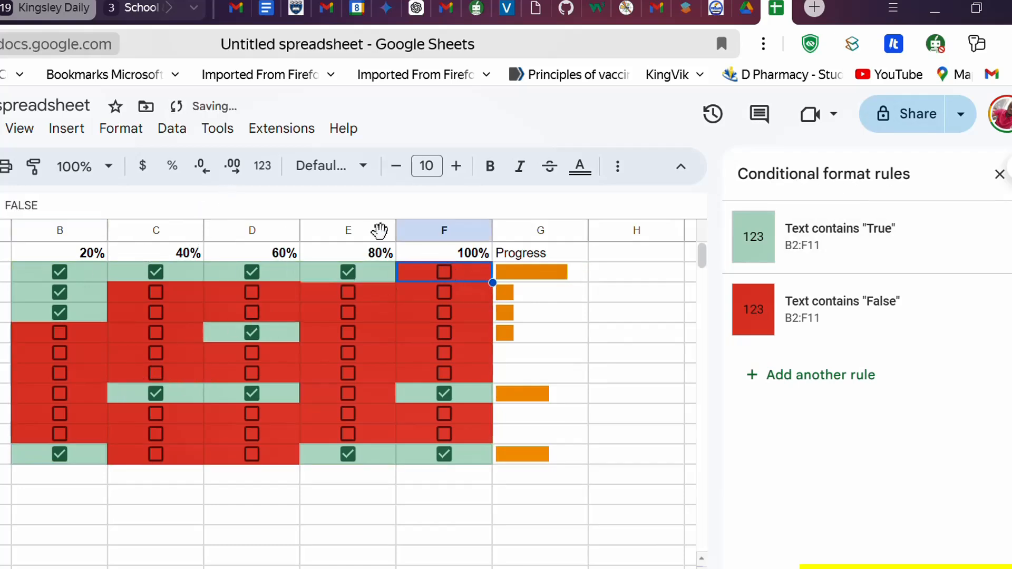
pyautogui.click(59, 271)
pyautogui.click(511, 274)
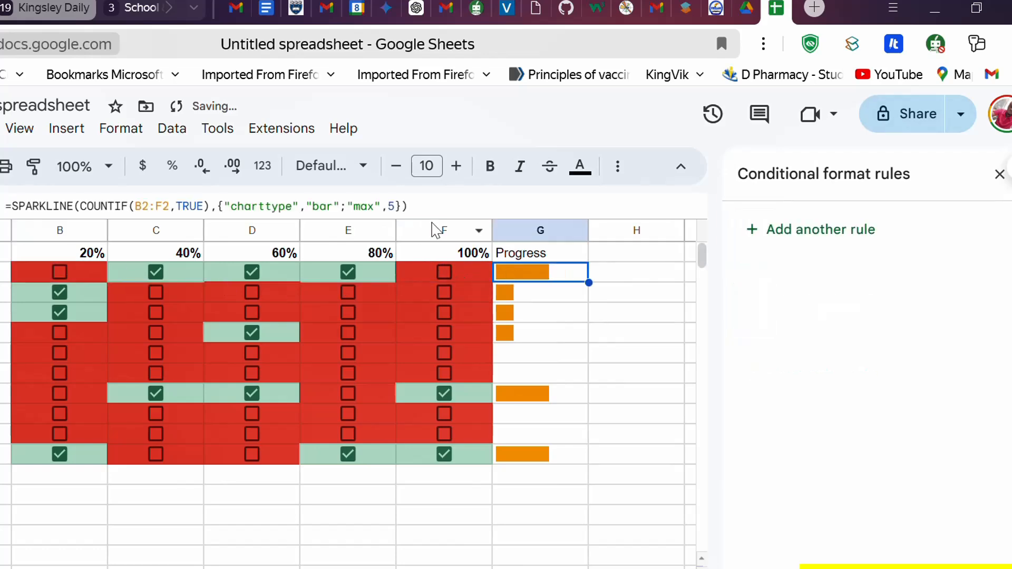
pyautogui.moveTo(416, 208); pyautogui.dragTo(2, 235)
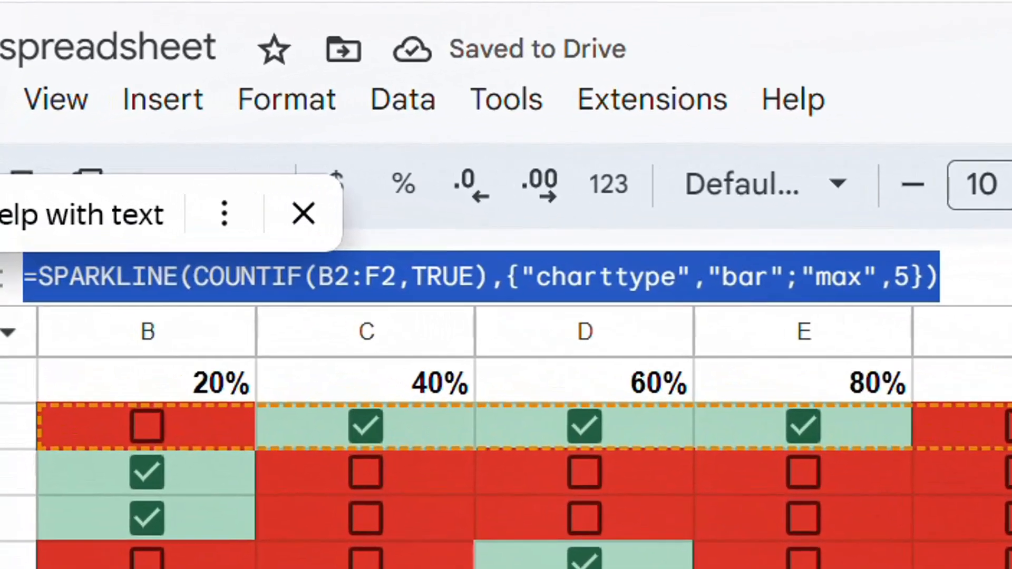
# Step: Tick the 20% and 40% checkboxes for both Project008 and Project009
pyautogui.click(364, 393)
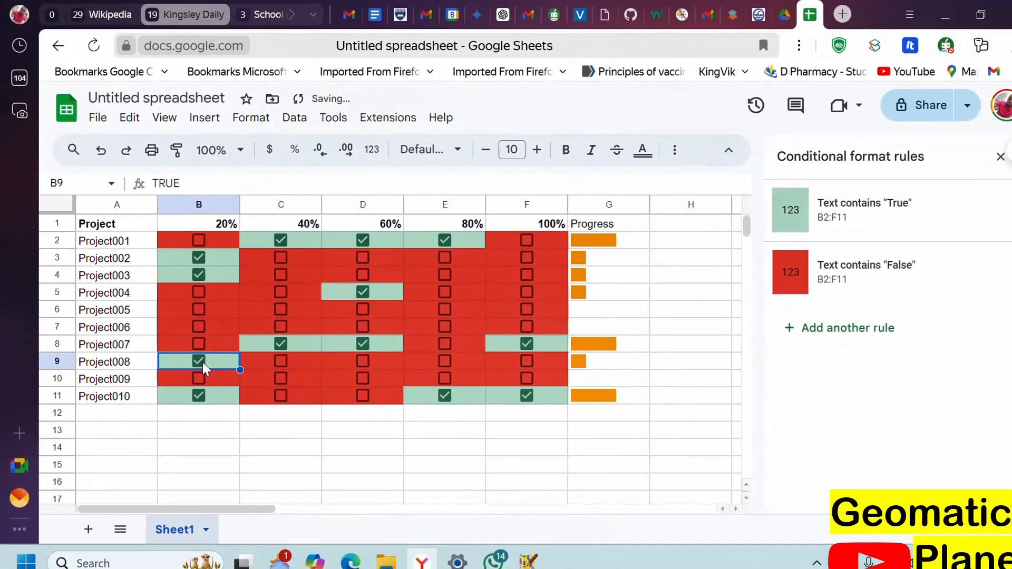
pyautogui.click(194, 370)
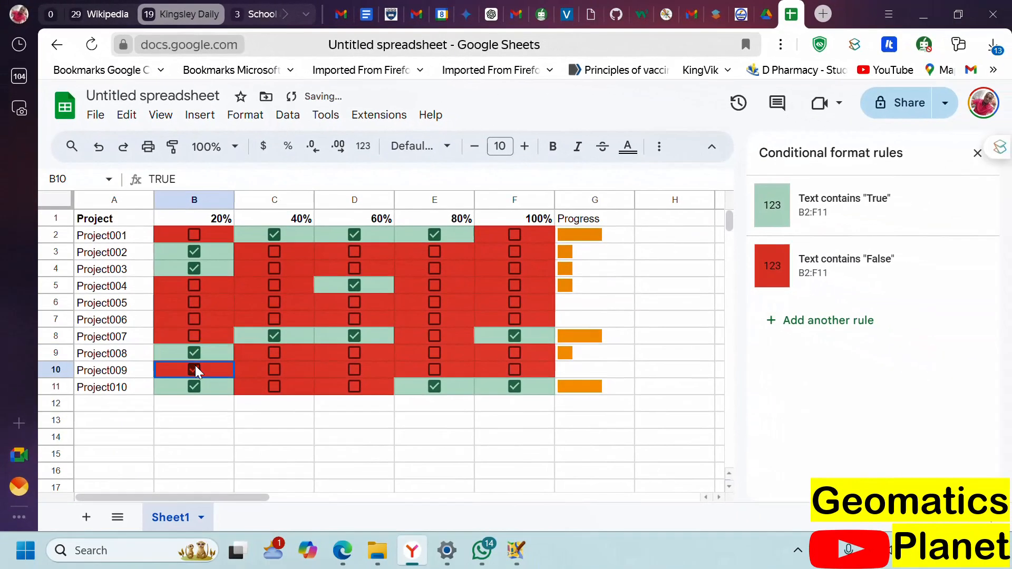
pyautogui.click(274, 353)
pyautogui.click(274, 370)
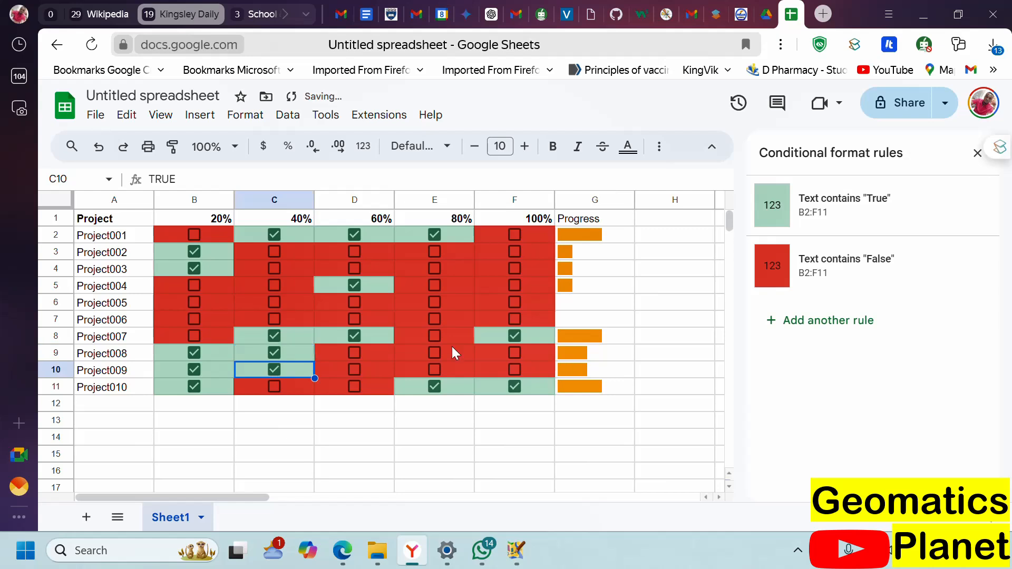
# Step: Tick all five milestone checkboxes for Project005, from 100% back to 20%, and select its Progress cell G6
pyautogui.click(527, 307)
pyautogui.click(517, 303)
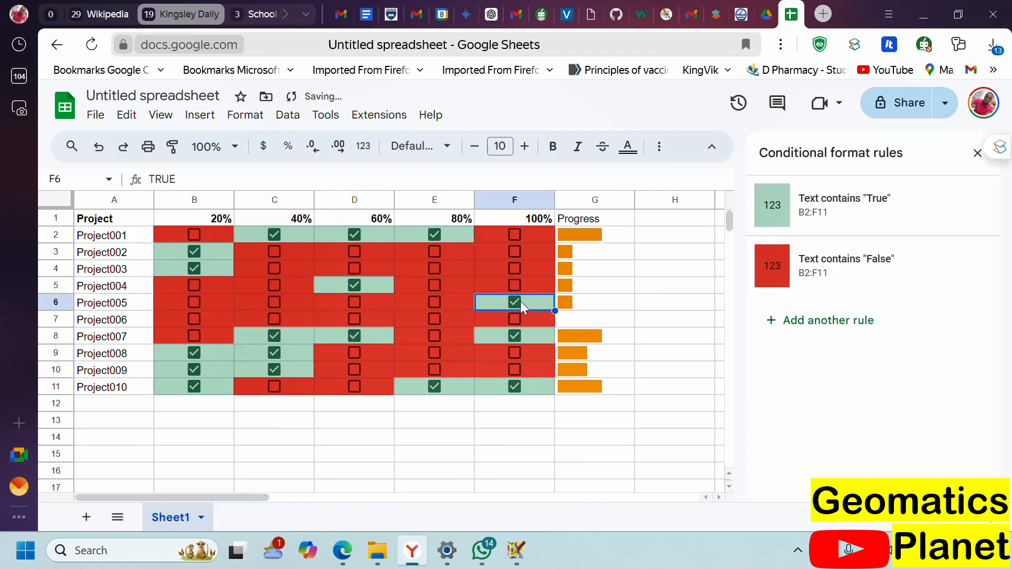
pyautogui.click(438, 304)
pyautogui.click(362, 305)
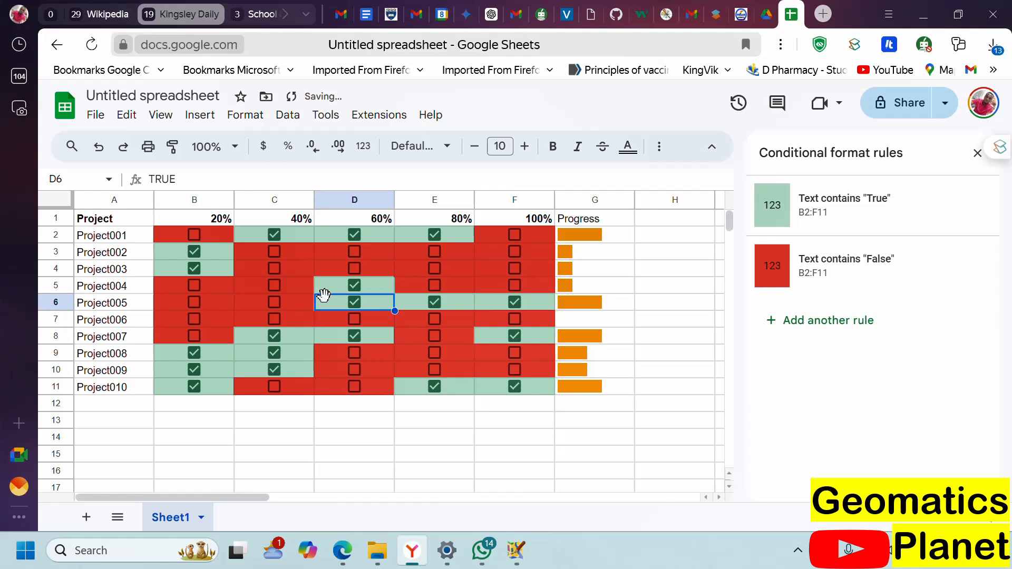
pyautogui.click(284, 306)
pyautogui.click(273, 304)
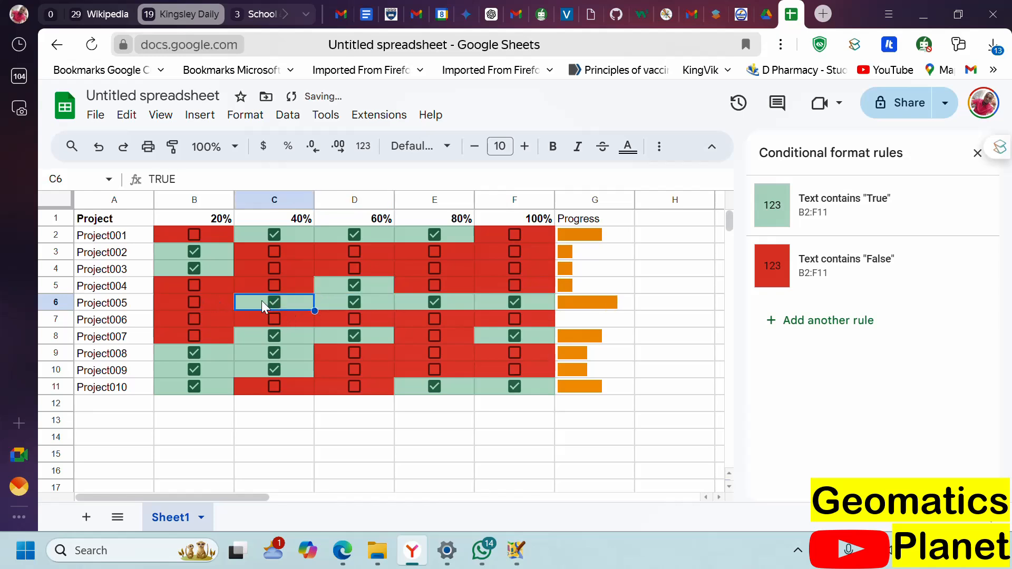
pyautogui.click(196, 302)
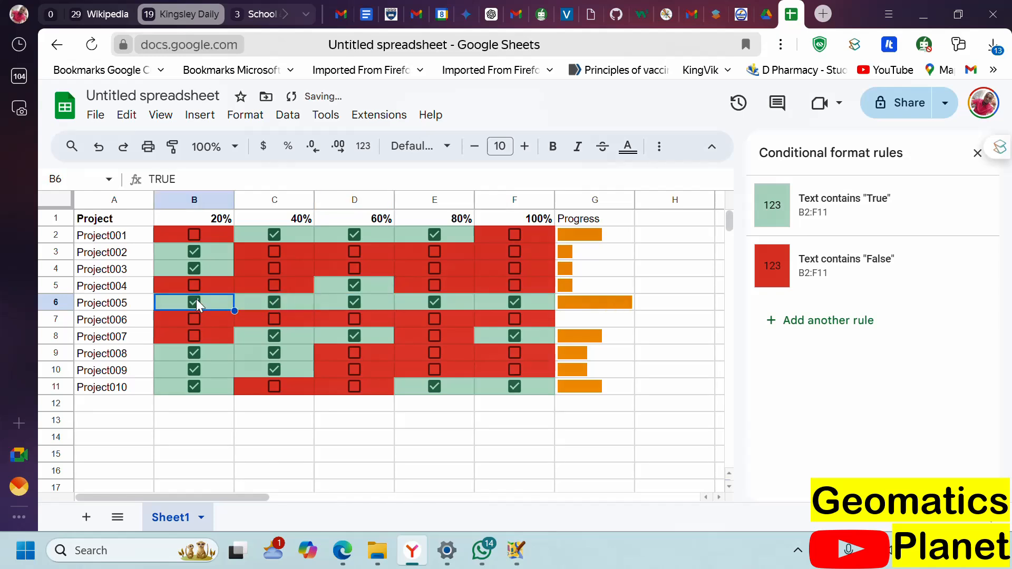
pyautogui.click(616, 307)
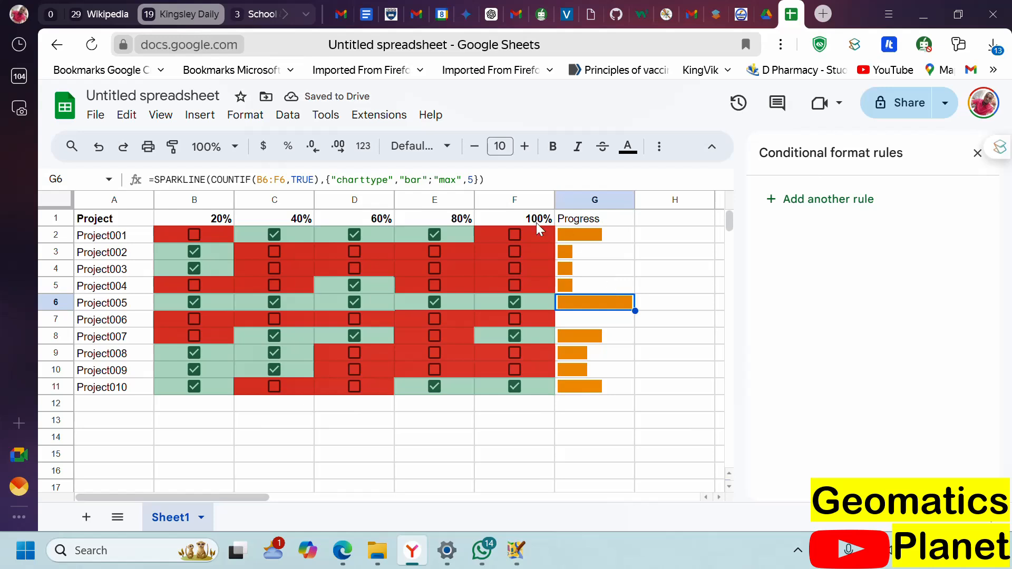